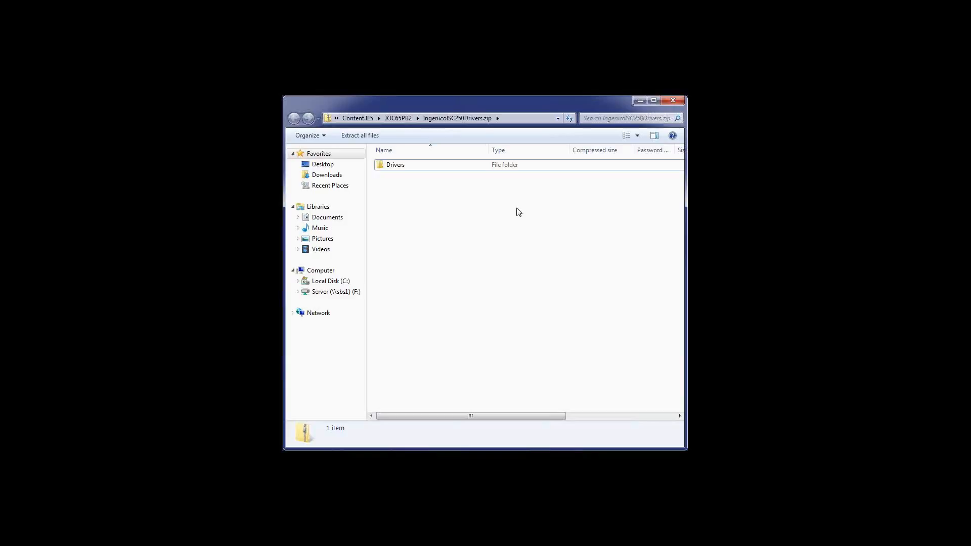
Step: Extract the iSC250 driver zip into c:\ks8\, merging existing folders and replacing all conflicting files
click(352, 136)
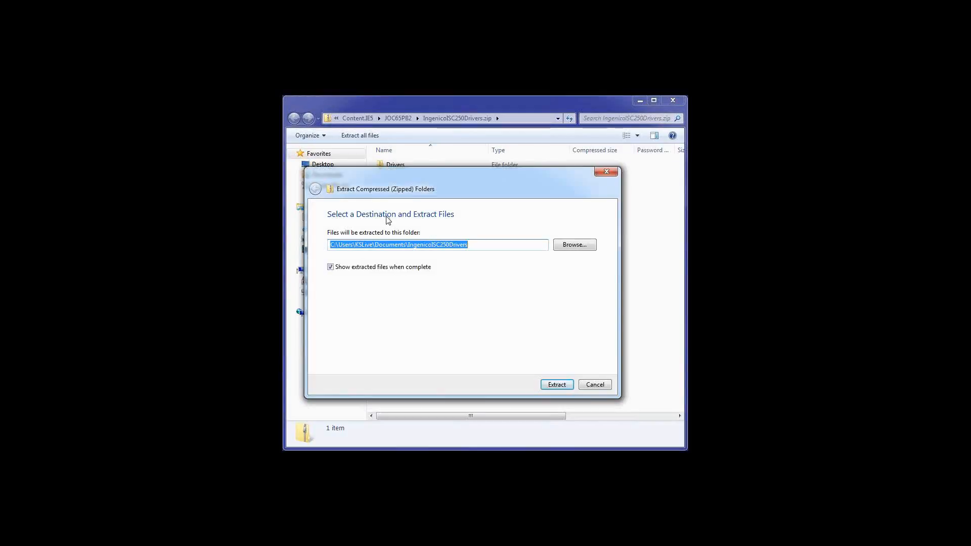
text(c:\ks8)
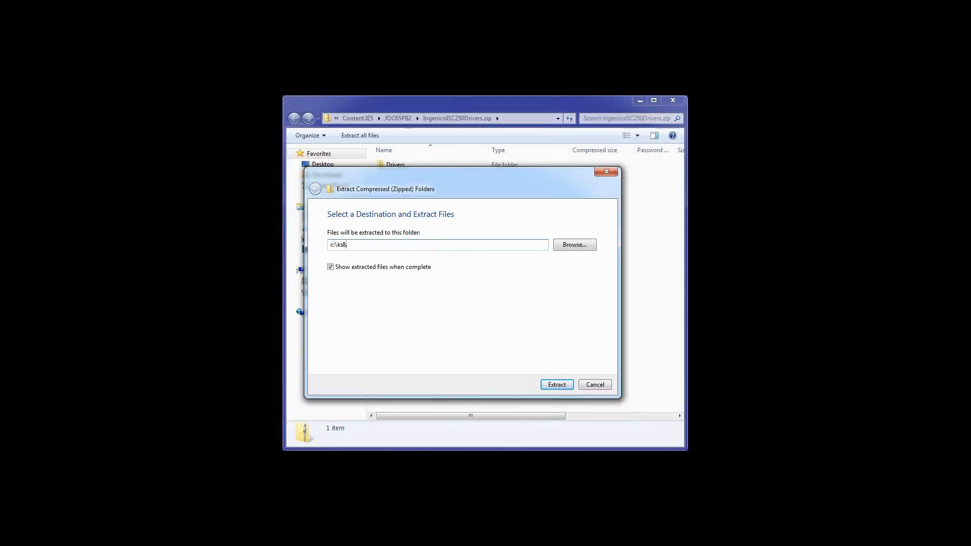
text(\)
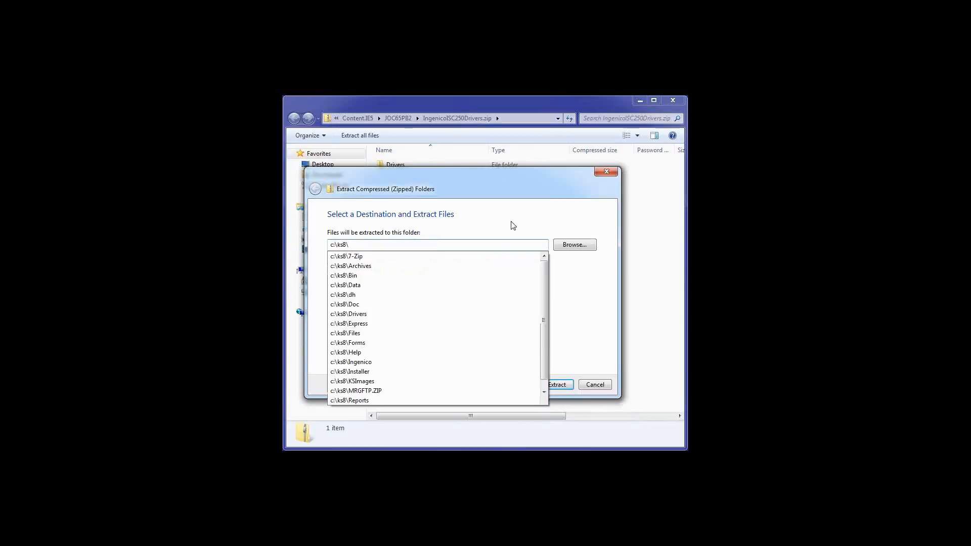
click(559, 385)
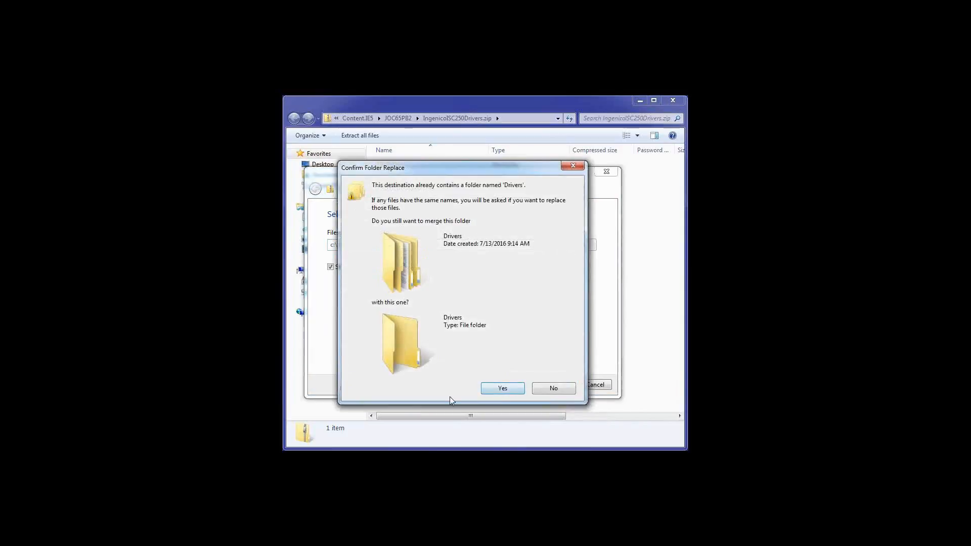
click(499, 389)
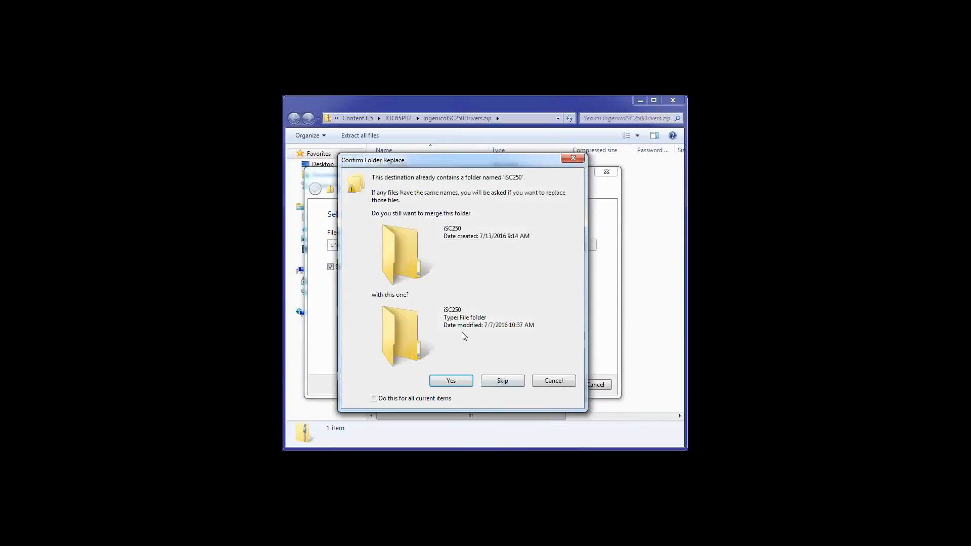
click(453, 383)
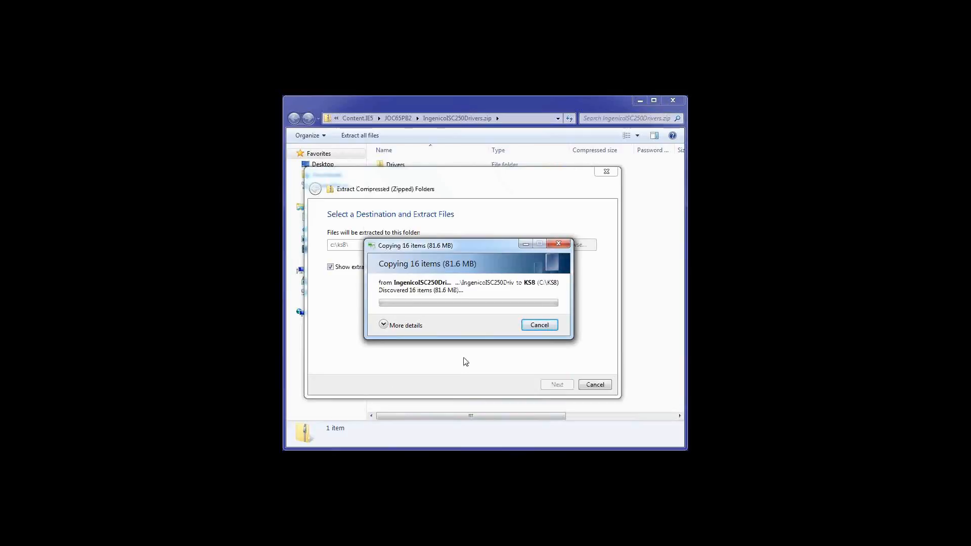
click(361, 391)
click(421, 247)
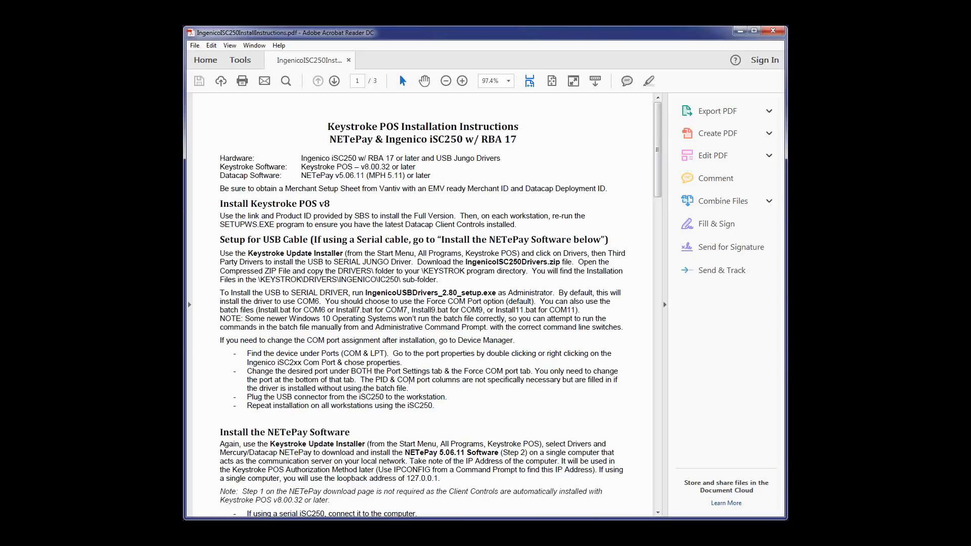
Step: Navigate to the C:\KS8\Drivers\Ingenico_iSC250\iSC250 folder
click(773, 31)
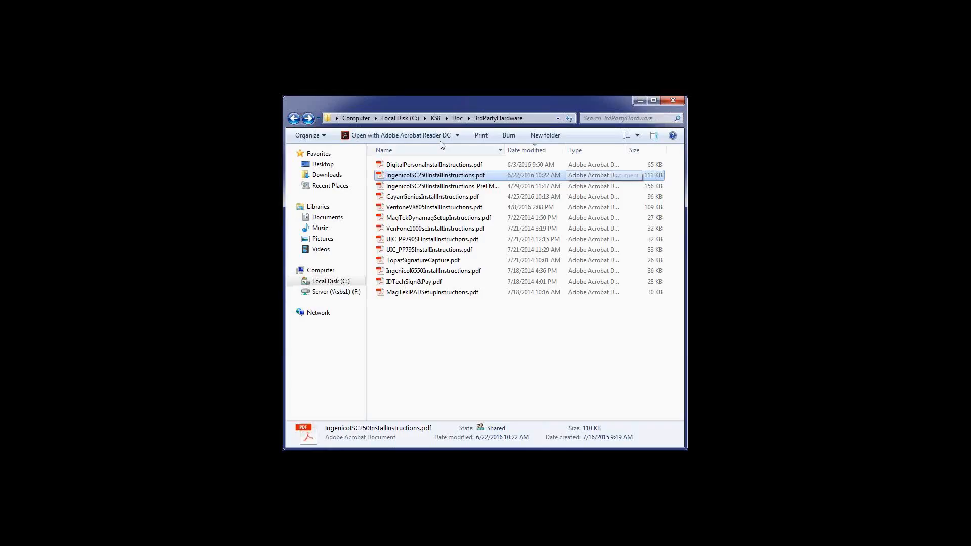
click(437, 121)
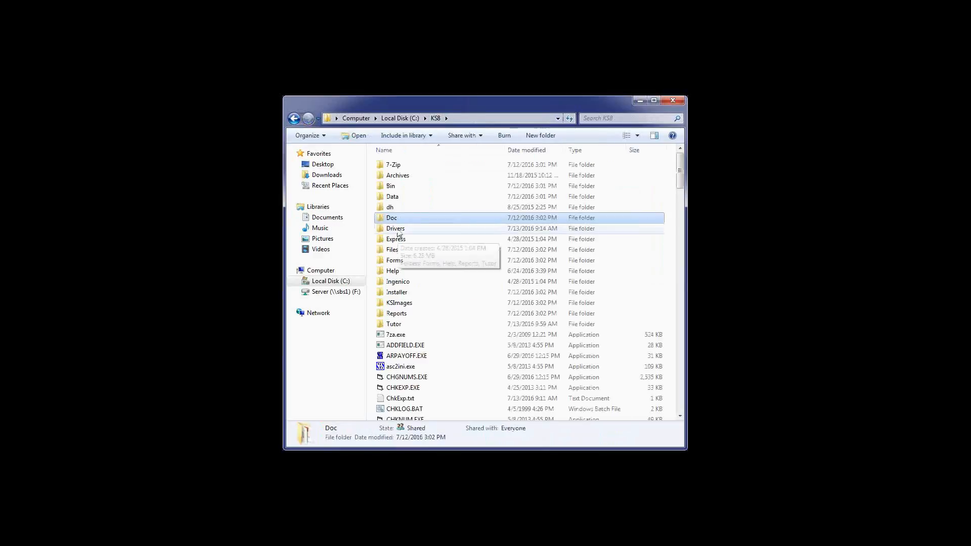
double_click(399, 232)
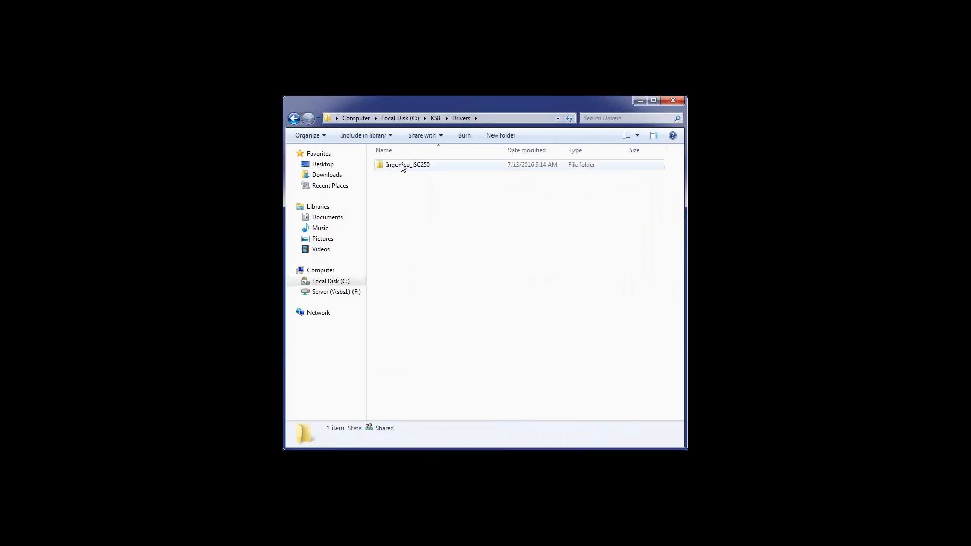
double_click(401, 166)
click(399, 167)
double_click(398, 168)
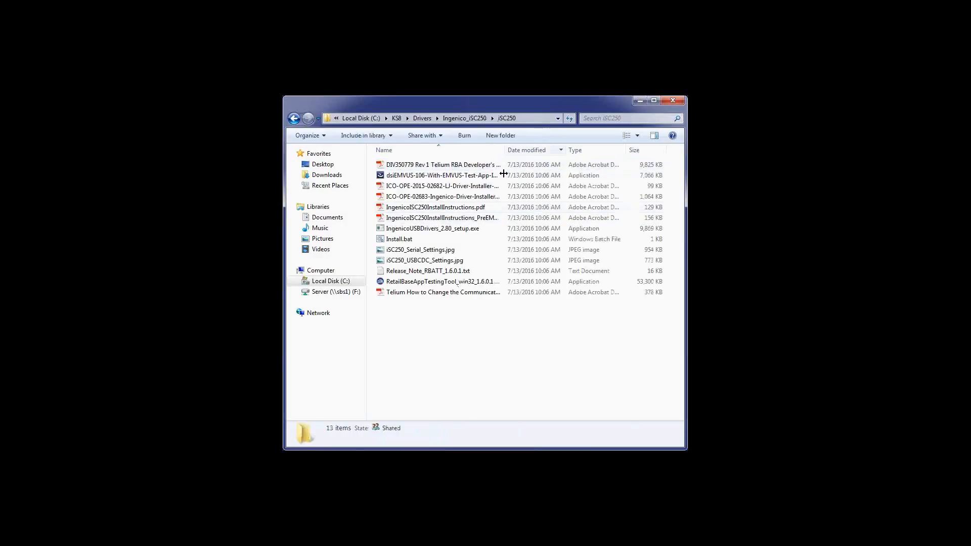
Step: Rearrange and widen the columns, sort by Type, and launch IngenicoUSBDrivers_2.80_setup.exe
drag(503, 147, 520, 150)
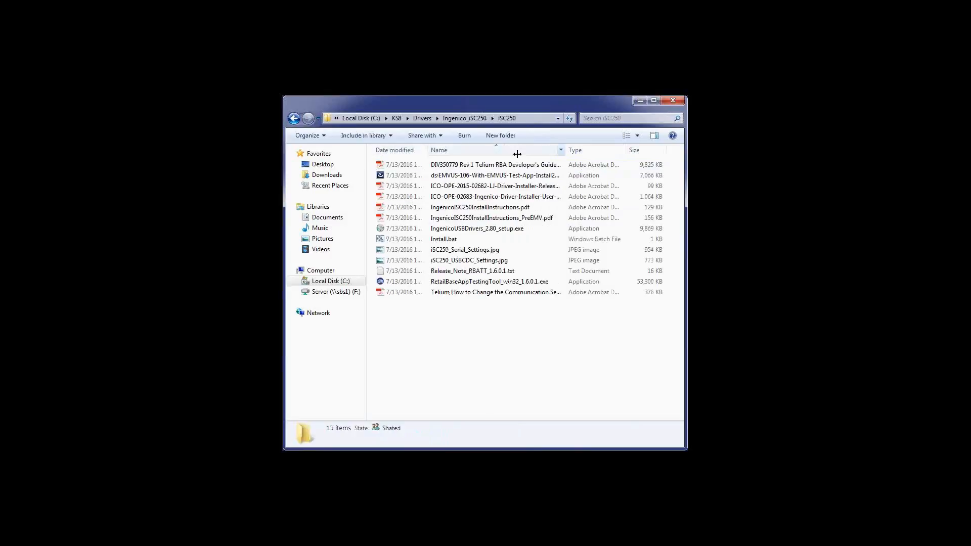
drag(565, 150, 610, 151)
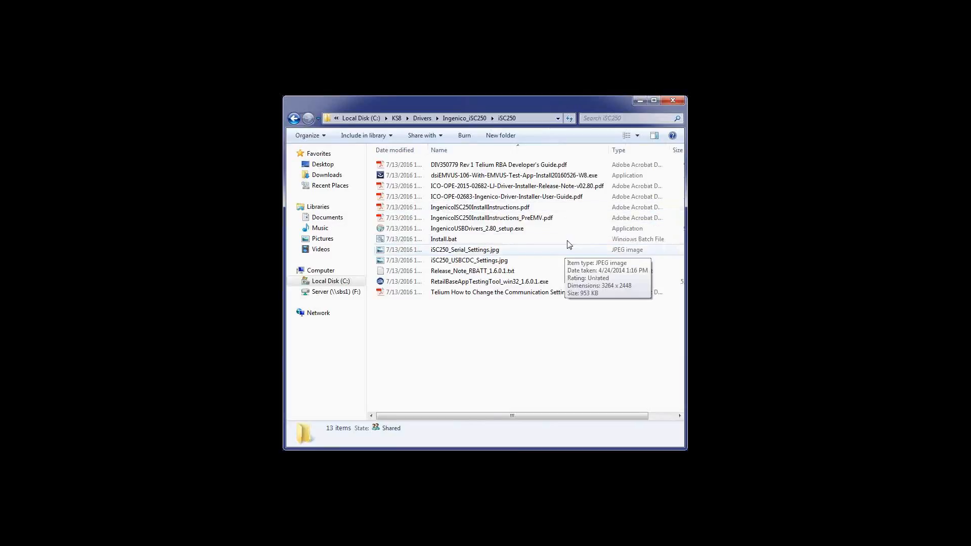
click(620, 150)
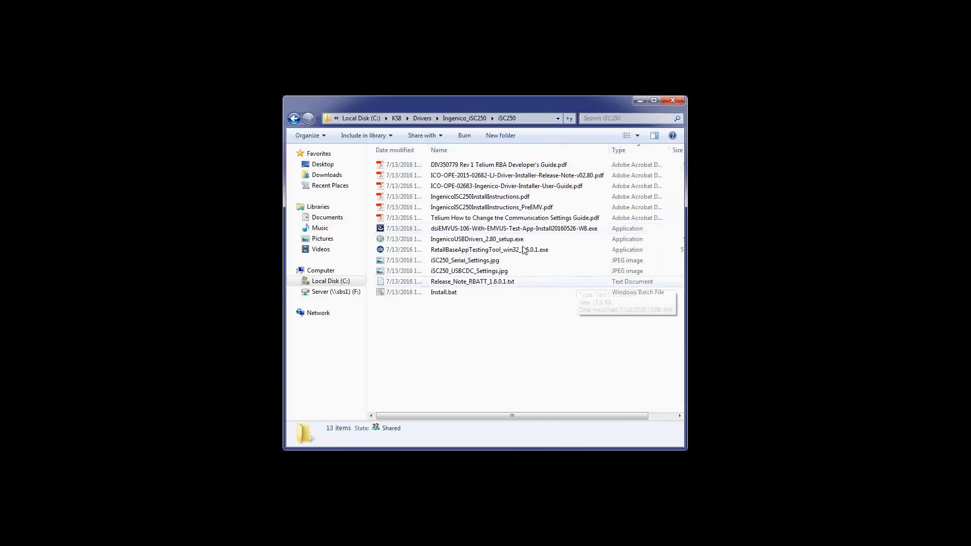
double_click(507, 240)
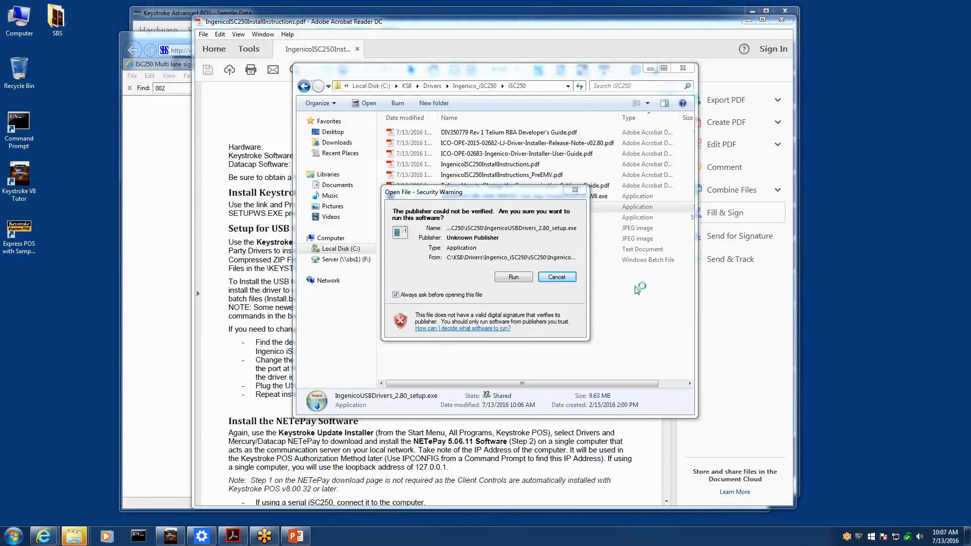
Step: Allow the unverified setup to run, passing the welcome page and the default install folder
click(511, 280)
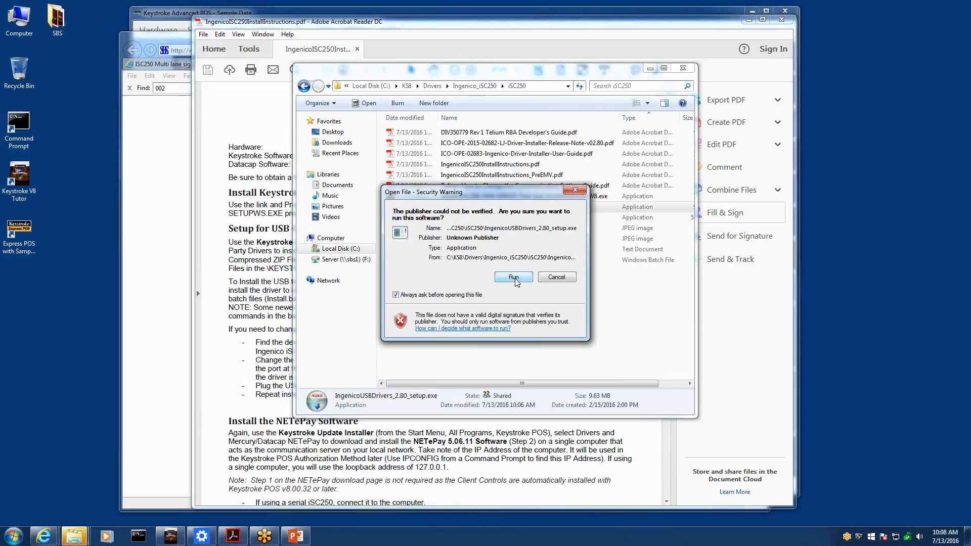
click(514, 277)
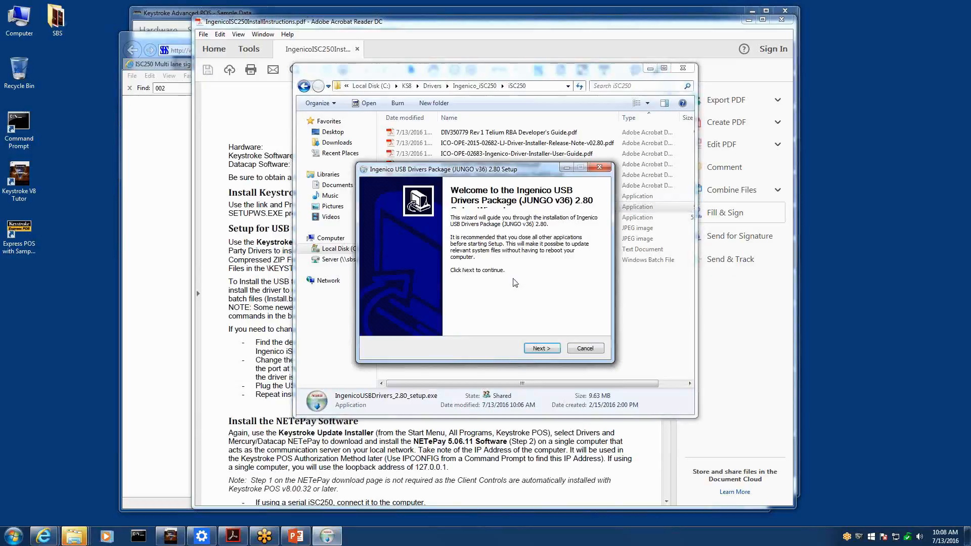
click(549, 350)
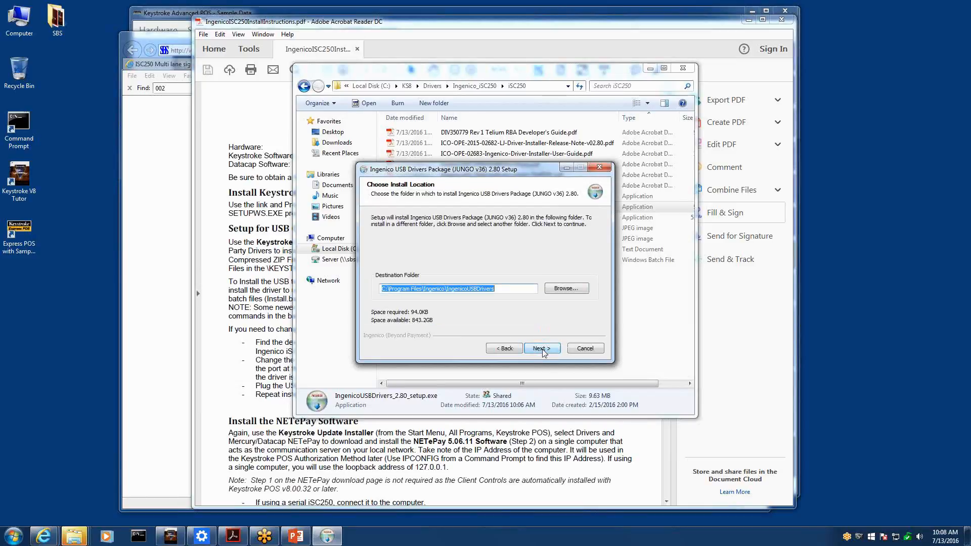
click(544, 352)
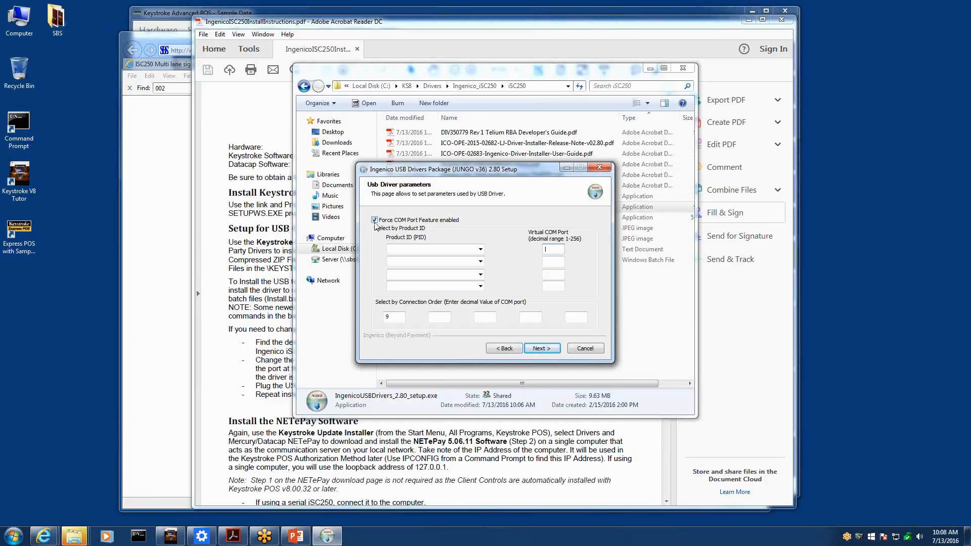
Step: Select PID 0062 (iSC2xx) with virtual COM port 9, then cancel the driver setup
click(481, 250)
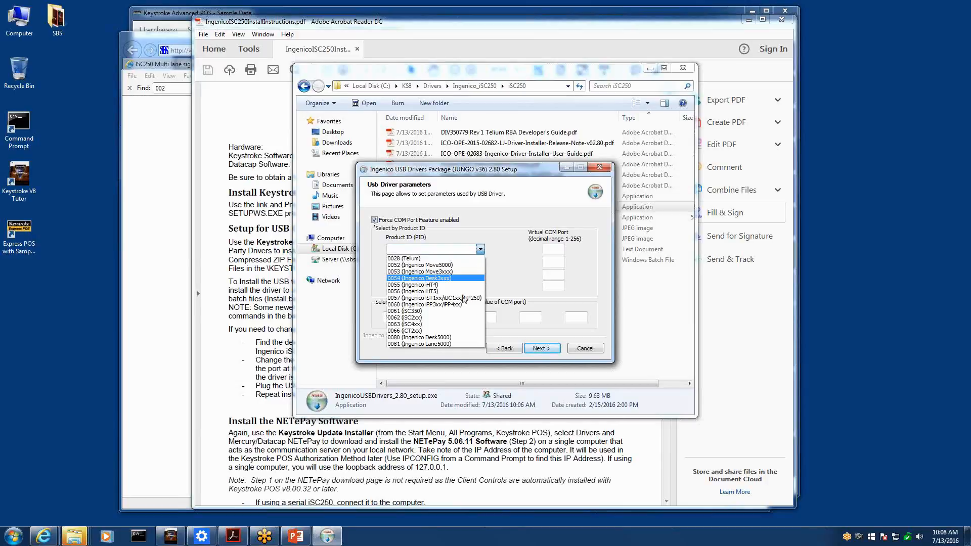
click(453, 319)
key(Tab)
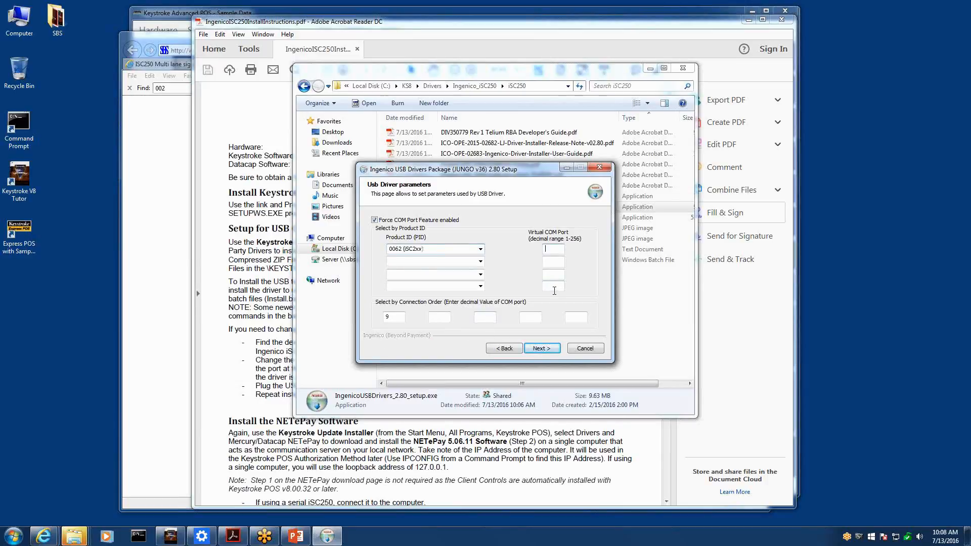
text(9)
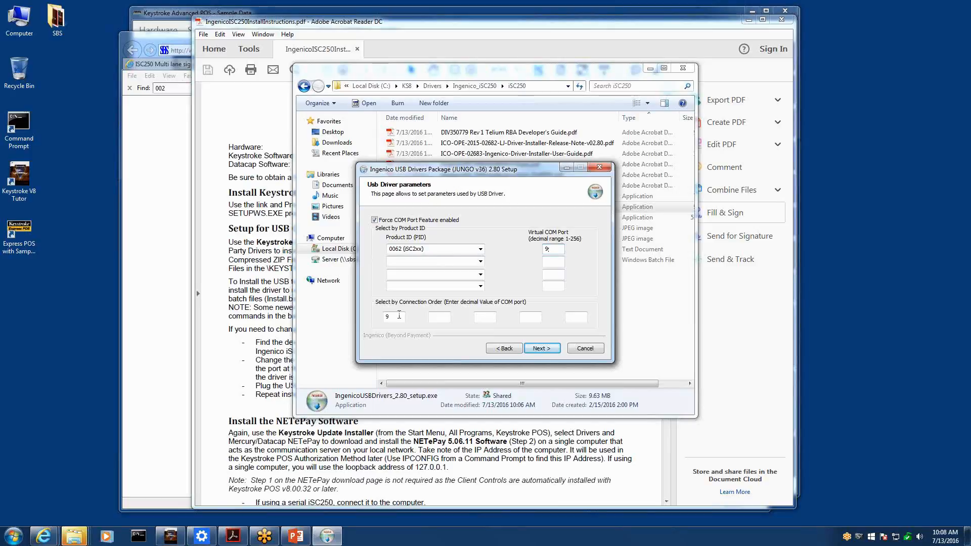
text(9)
click(585, 349)
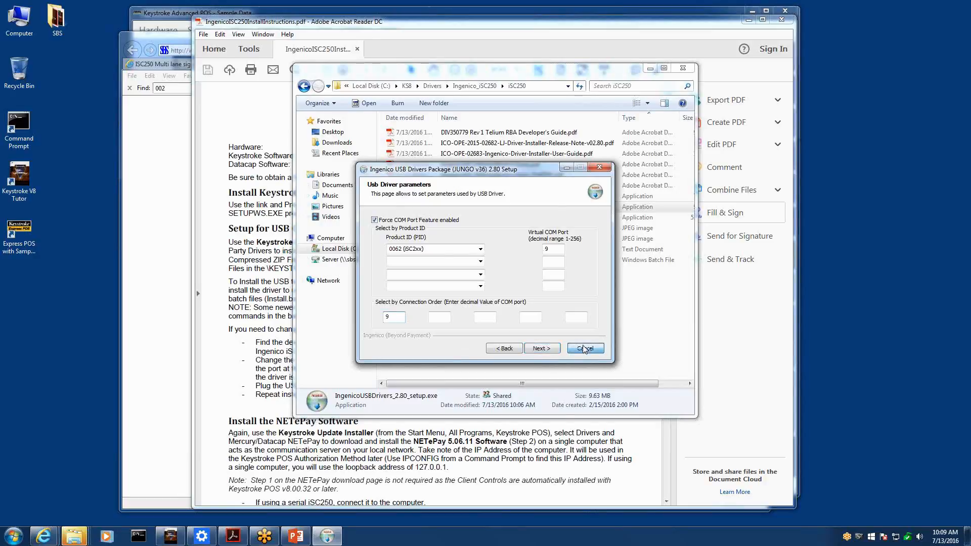
Step: Review the iSC250 install guide, then open the Mercury/Datacap NETePay download page from Keystroke Drivers
click(255, 336)
scroll(263, 349, down, 5)
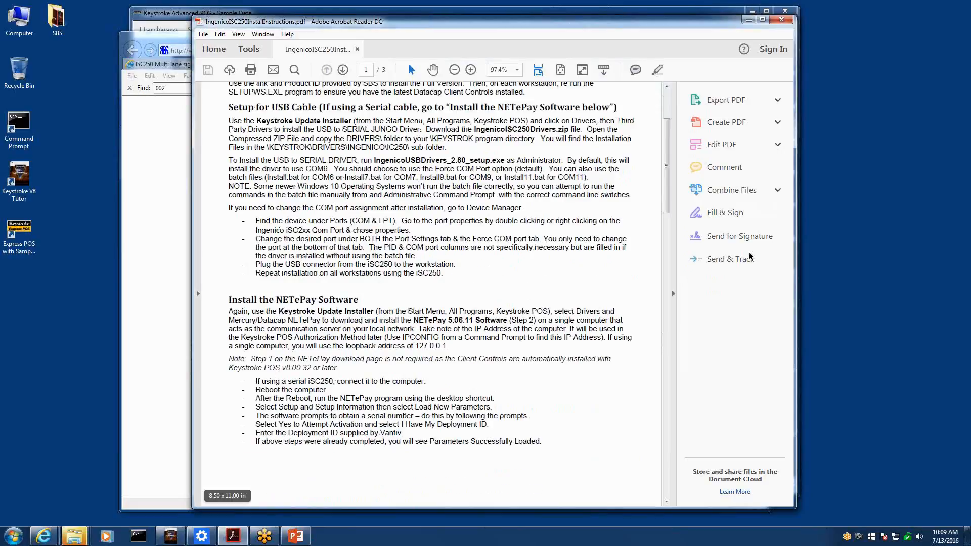
click(200, 538)
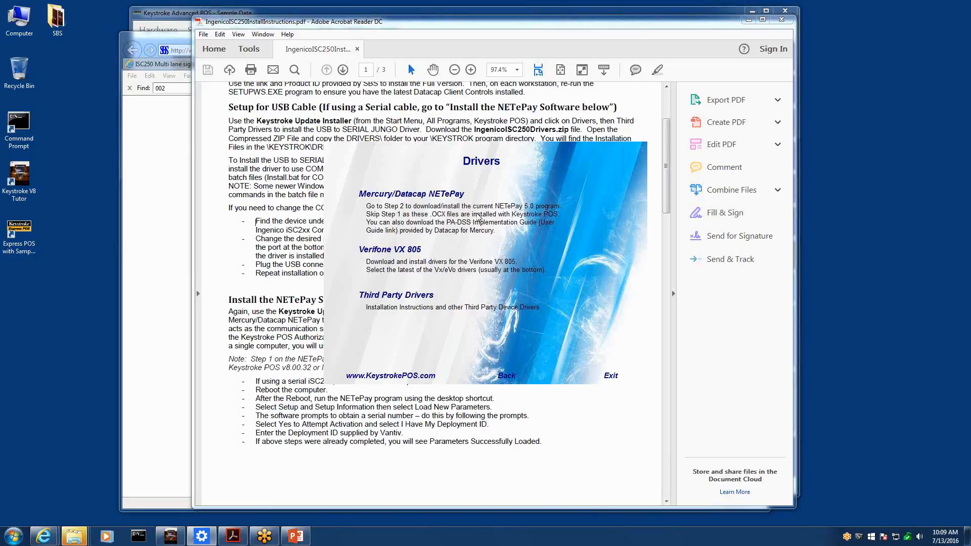
click(426, 199)
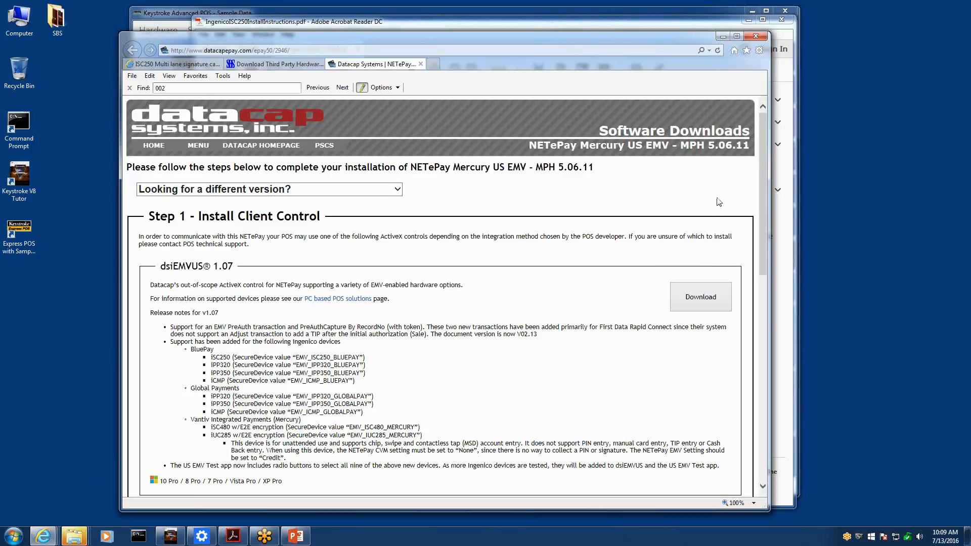
click(291, 538)
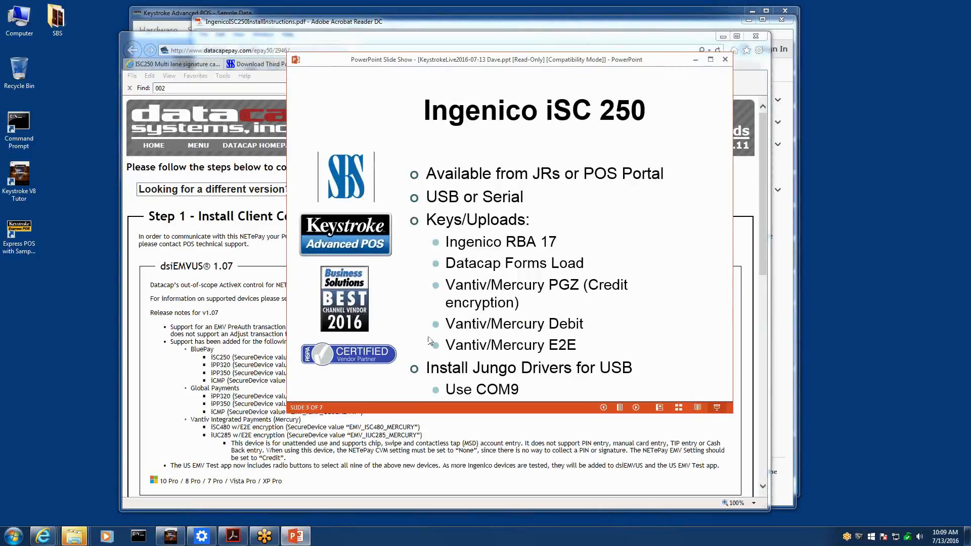
Step: Advance the slide show to the Datacap NETePay slide and return to the Datacap download page
click(496, 281)
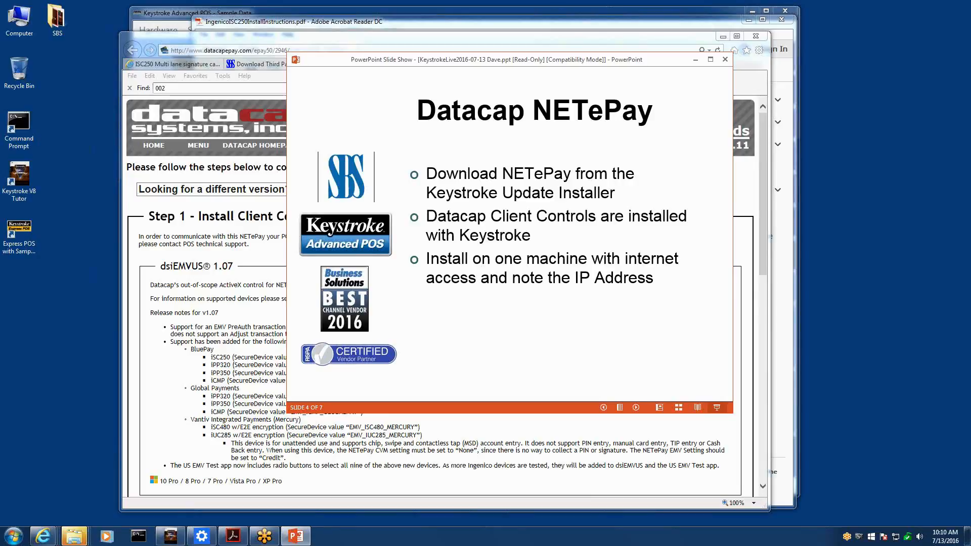
click(767, 139)
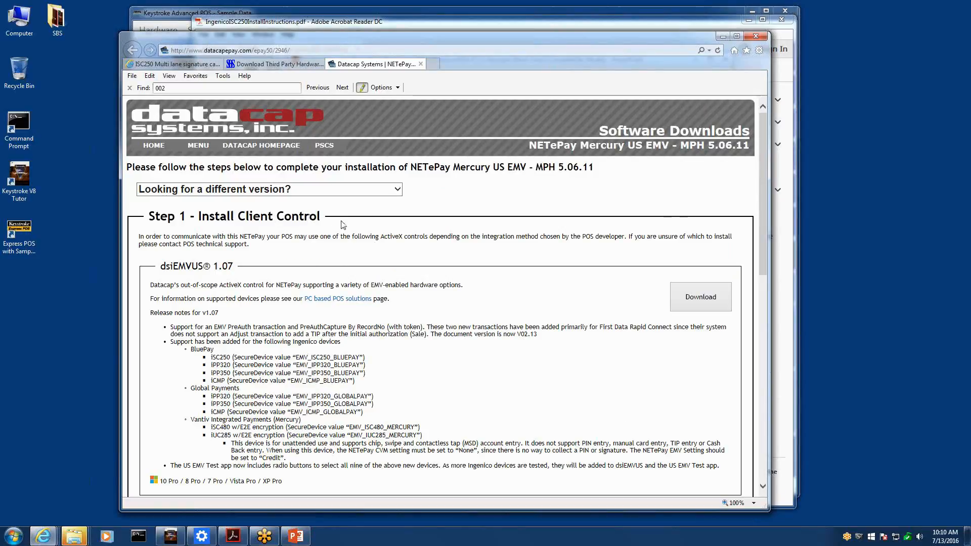
Step: Download NETePay Mercury US EMV 5.06.11 from Step 2, accept the terms, and run the installer
scroll(344, 223, down, 8)
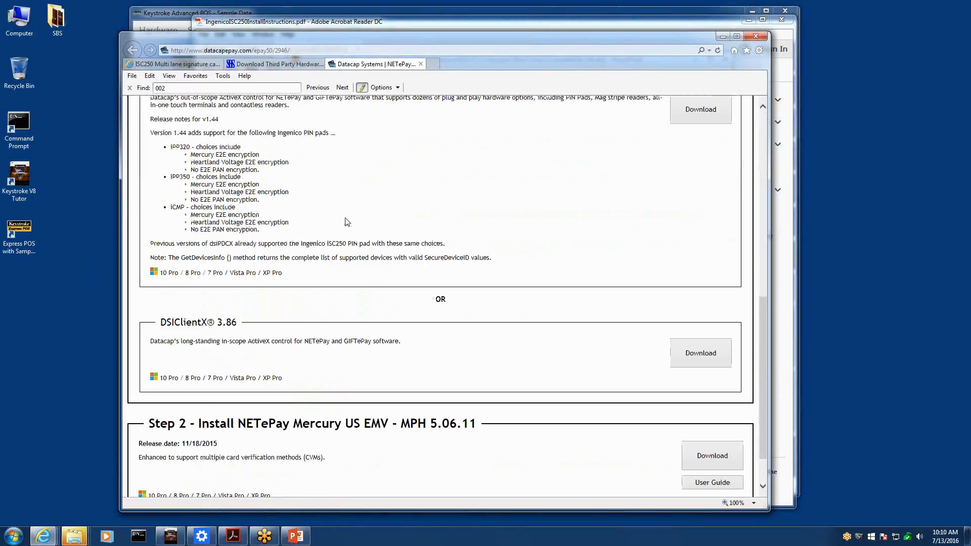
scroll(347, 223, down, 2)
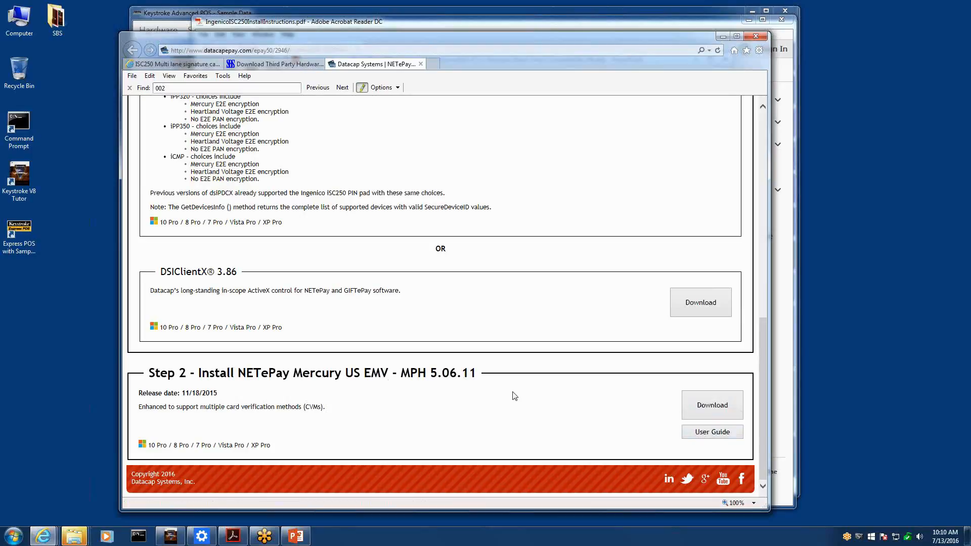
click(712, 406)
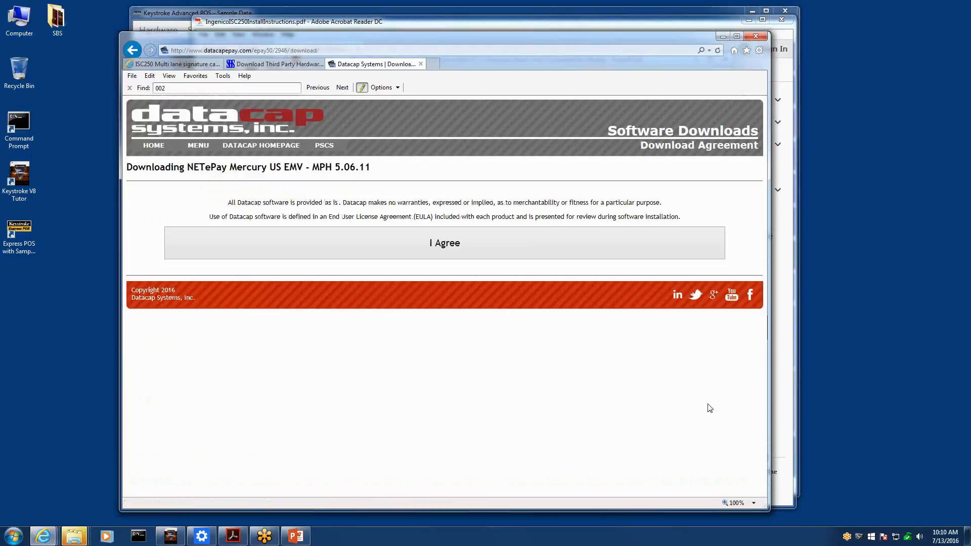
click(441, 247)
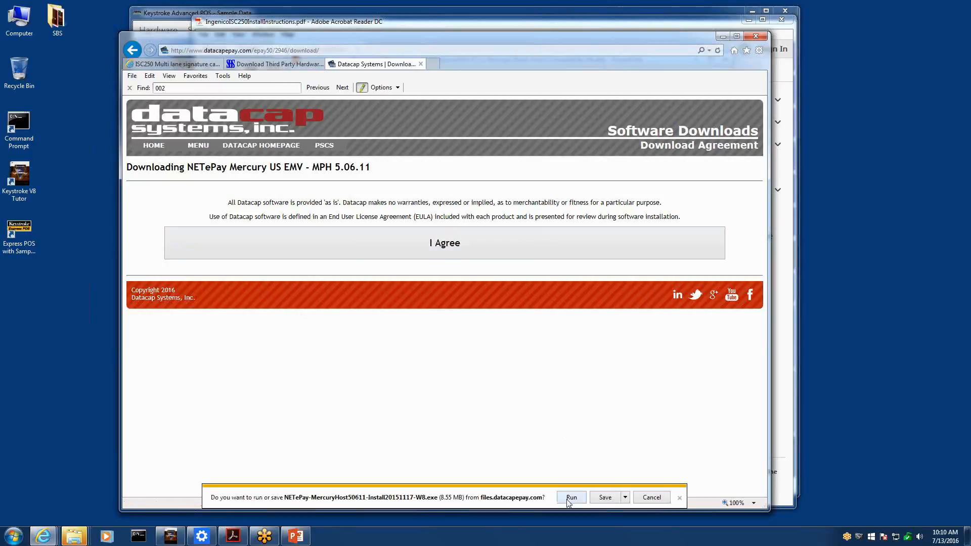
click(571, 498)
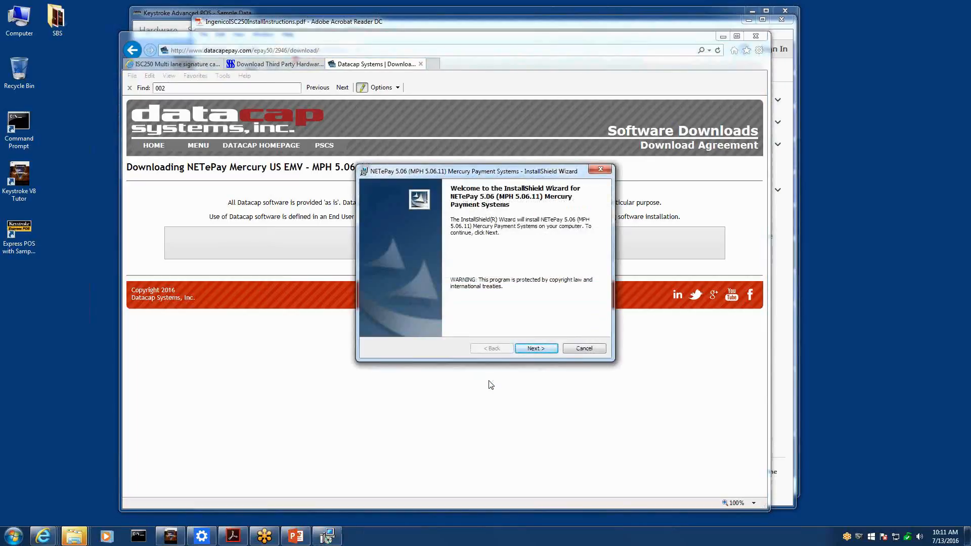
Step: Accept the NETePay license, keep the customer details, and start the installation
click(536, 349)
click(434, 312)
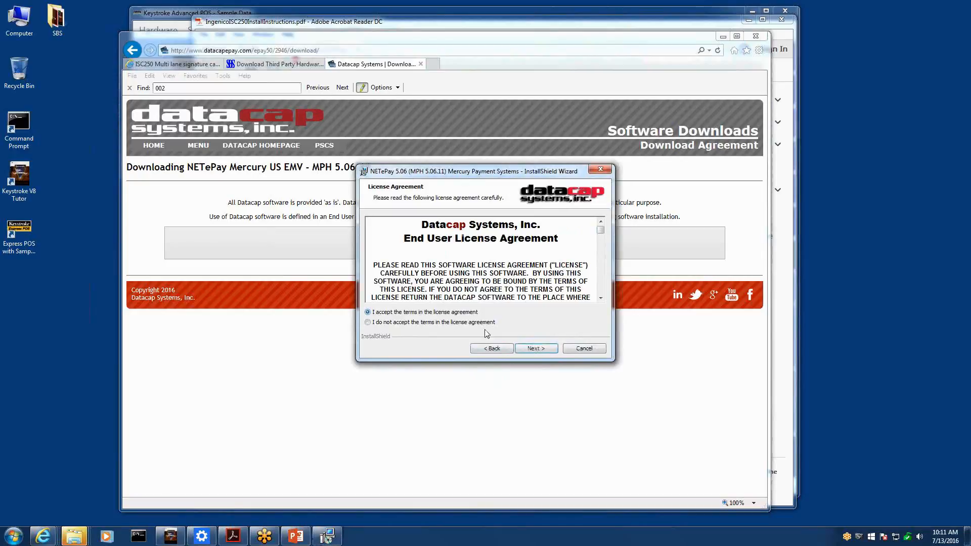
click(536, 349)
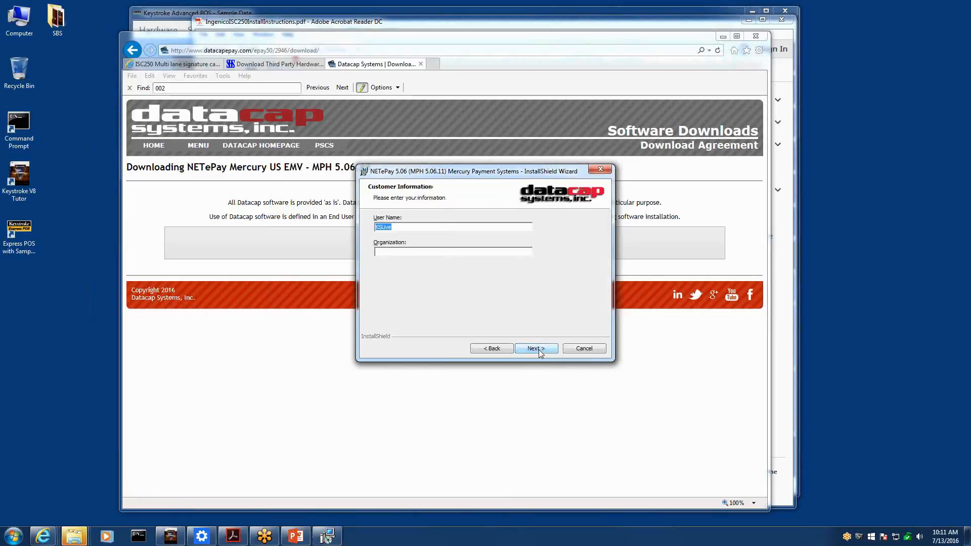
click(537, 349)
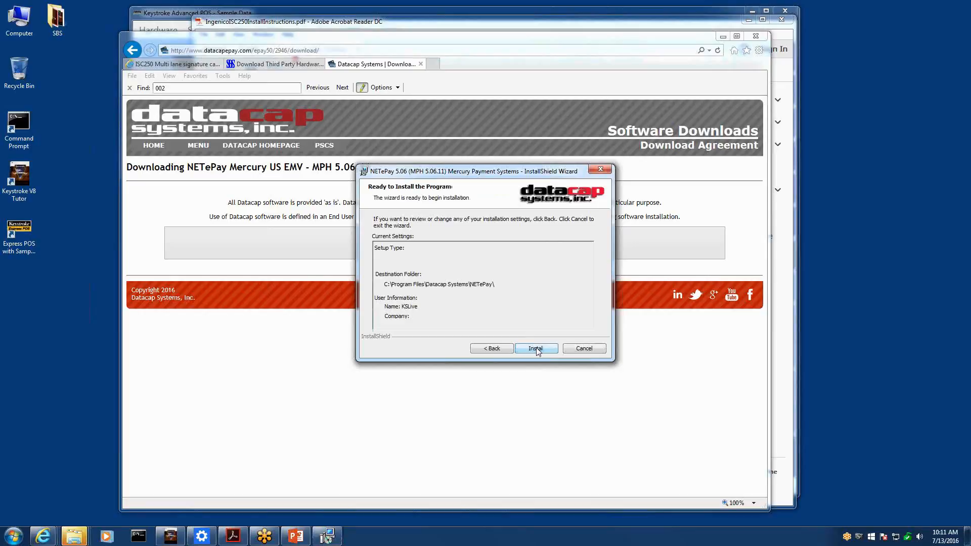
click(536, 349)
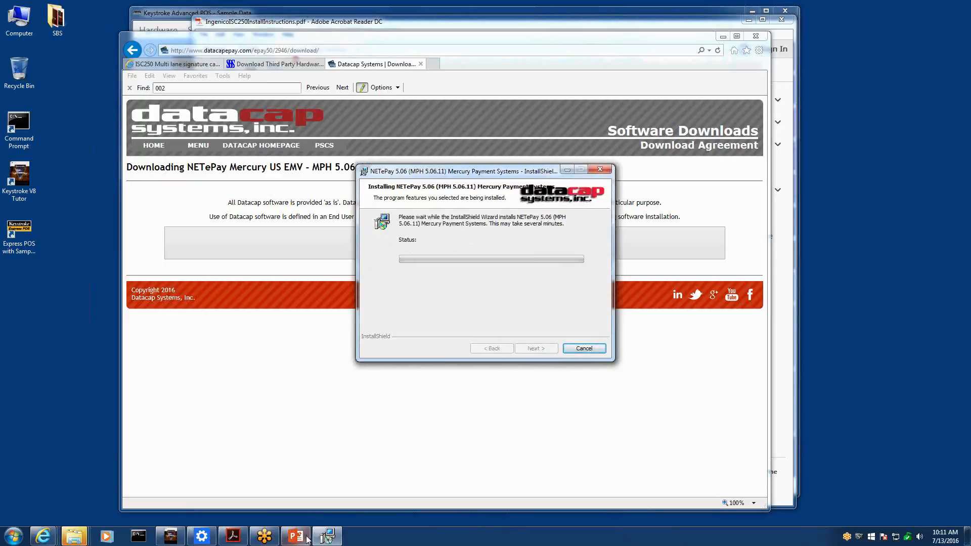
Step: Finish the completed NETePay installer and postpone the system restart
mouse_move(303, 539)
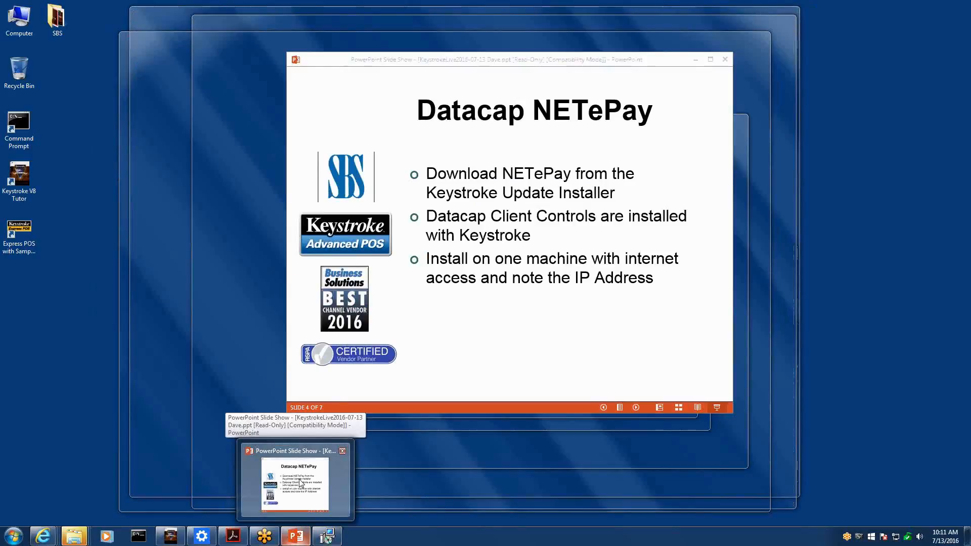
click(301, 482)
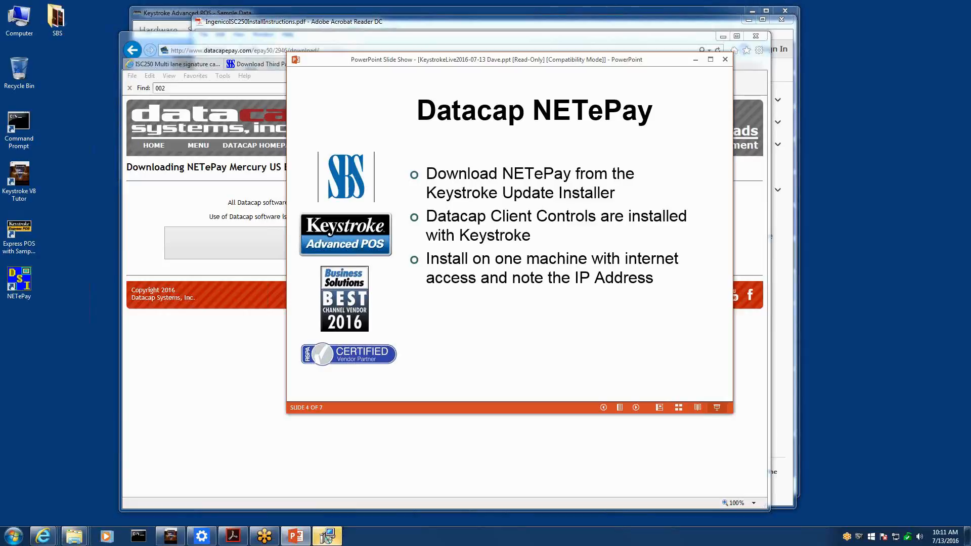
click(326, 536)
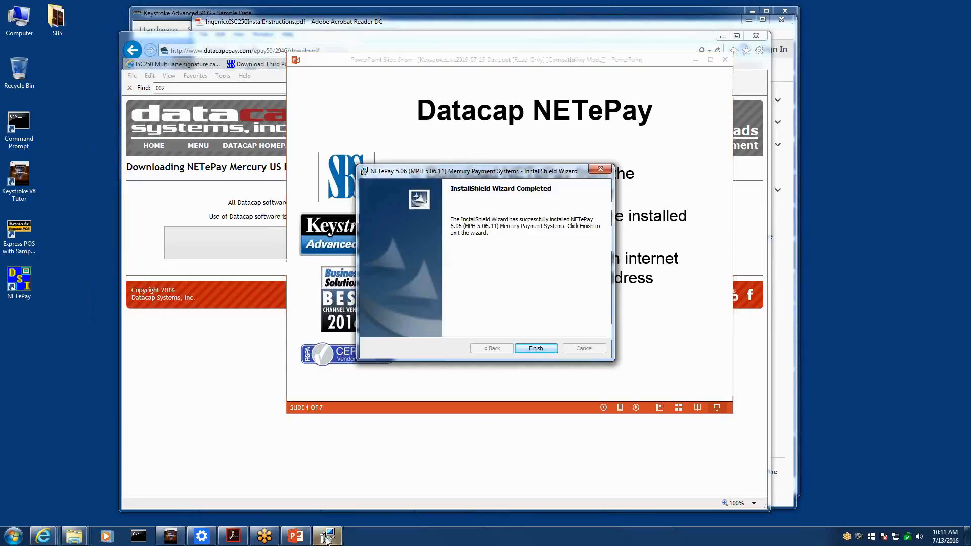
click(532, 347)
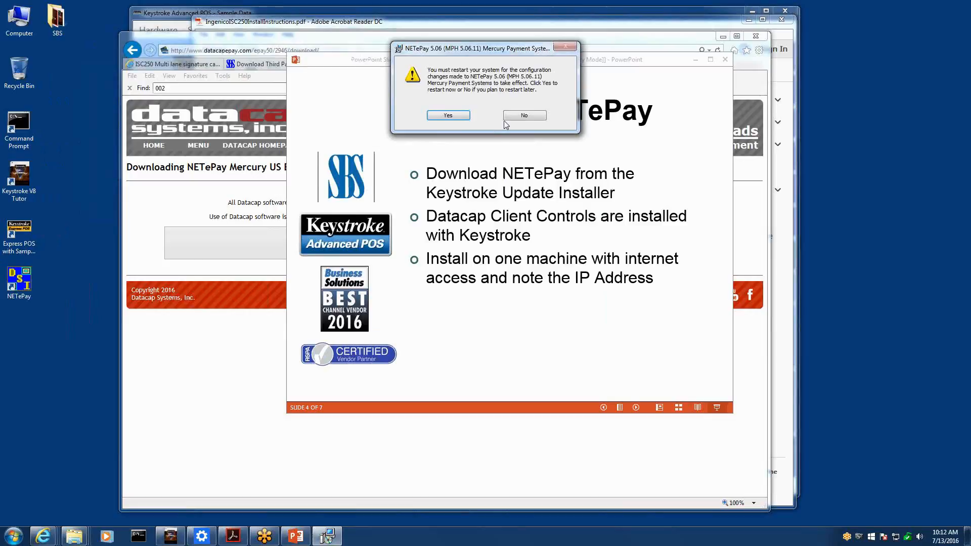
click(526, 117)
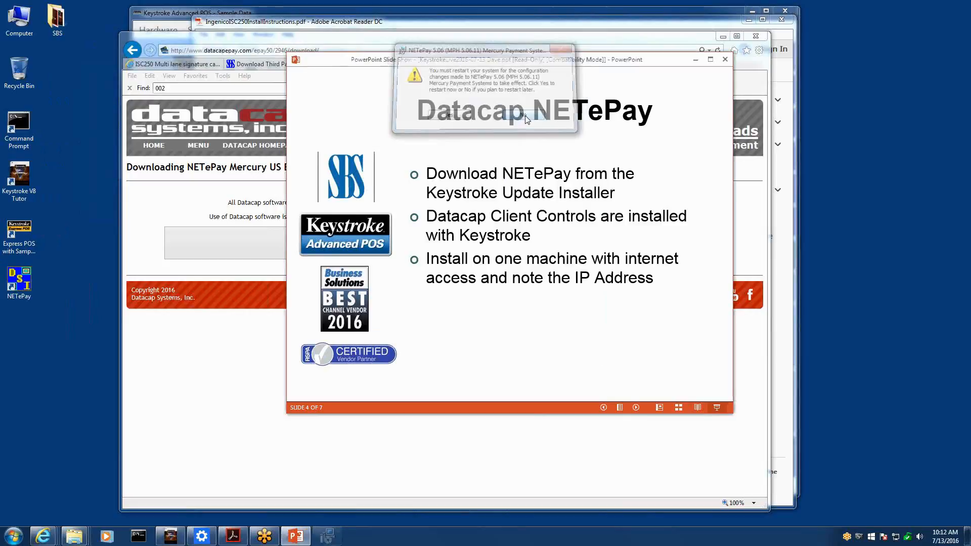
Step: Launch NETePay, obtain its serial number, and dismiss the success and configuration-not-set messages
click(17, 287)
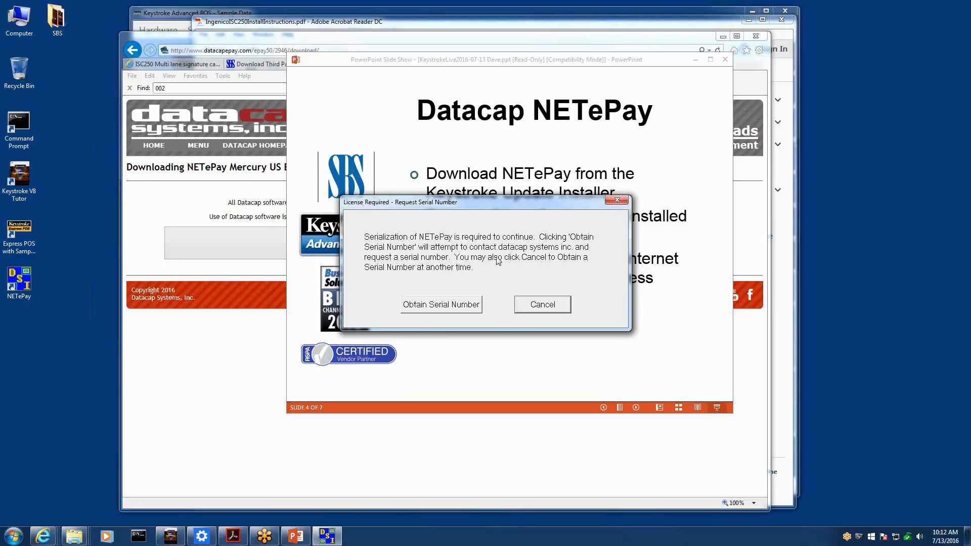
click(439, 309)
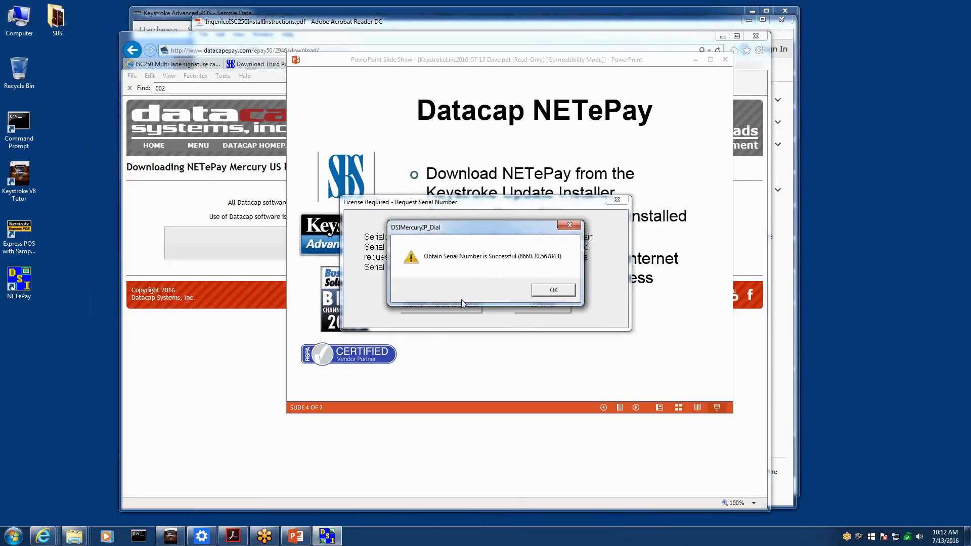
click(554, 292)
click(517, 296)
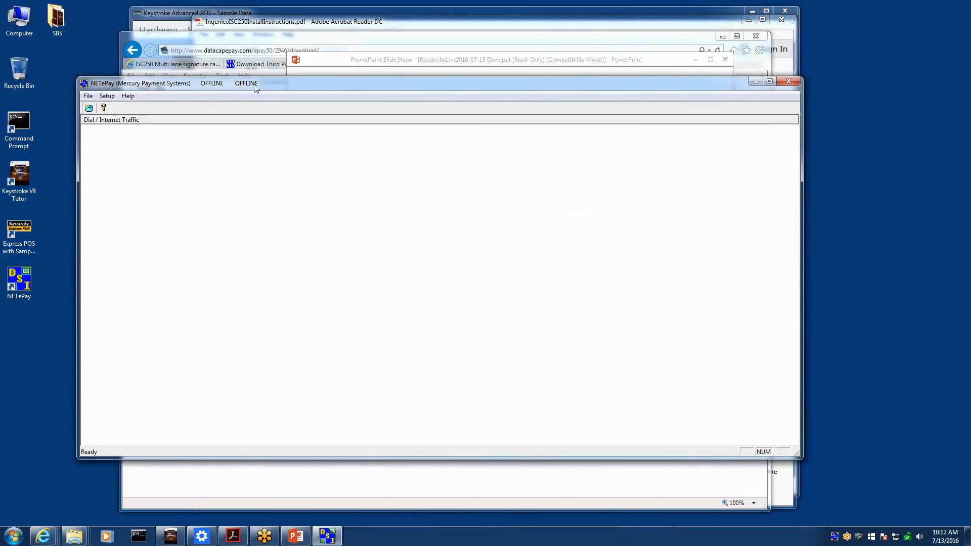
Step: Open NETePay's Setup Merchant Parameters window from the Setup menu
click(963, 140)
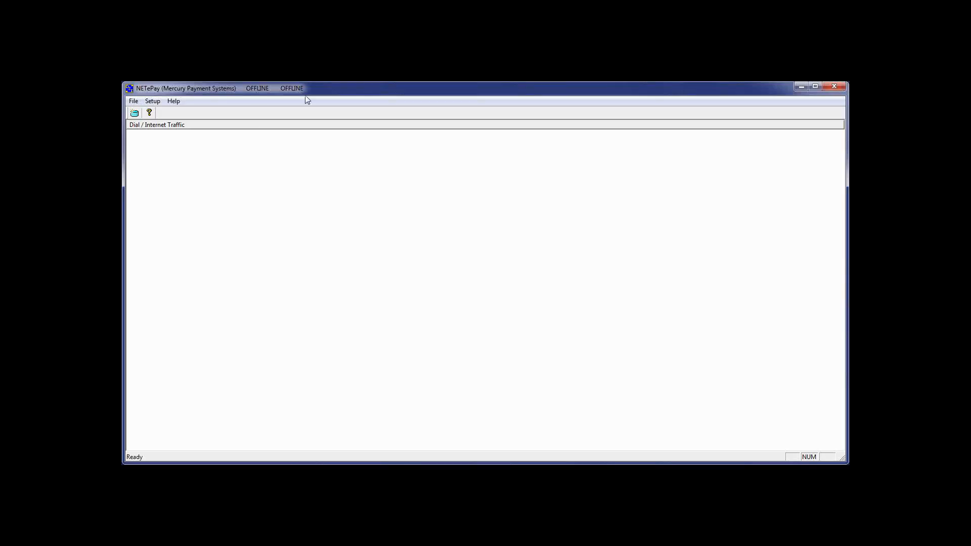
click(155, 103)
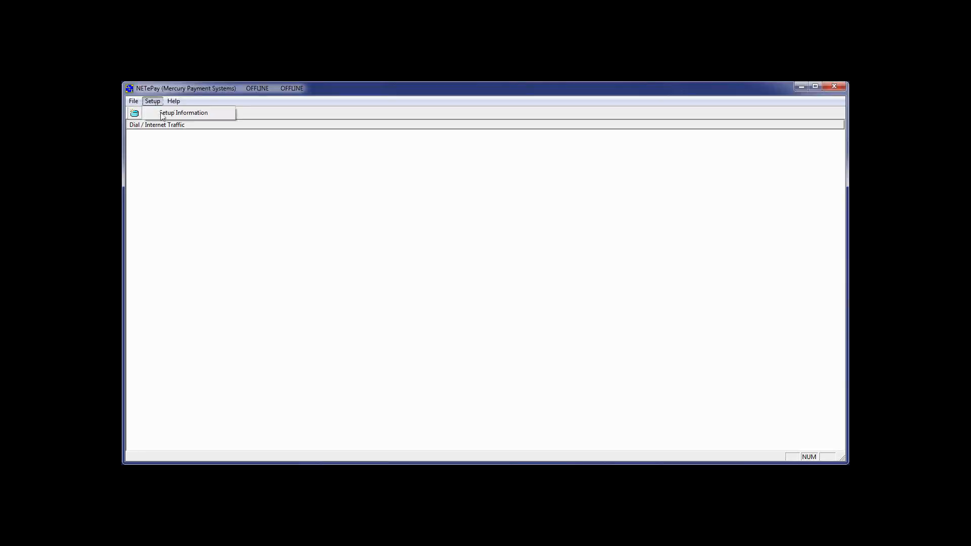
click(168, 113)
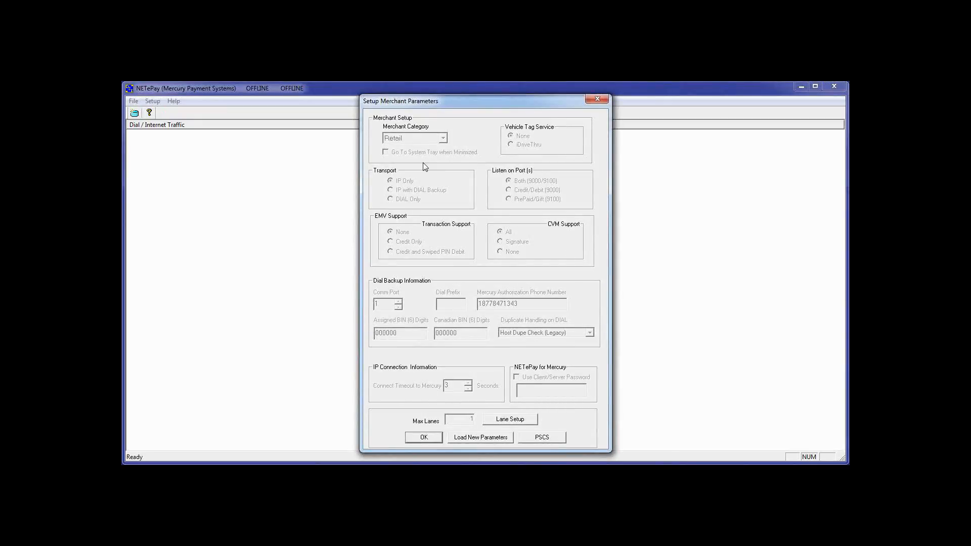
Step: Attempt loading new merchant parameters via a deployment ID, then cancel and close the choices
click(474, 438)
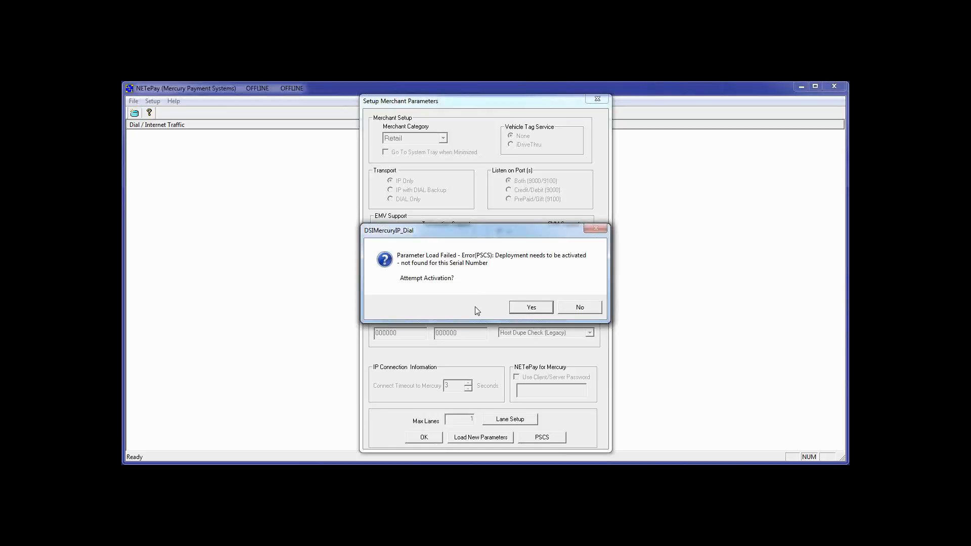
click(531, 308)
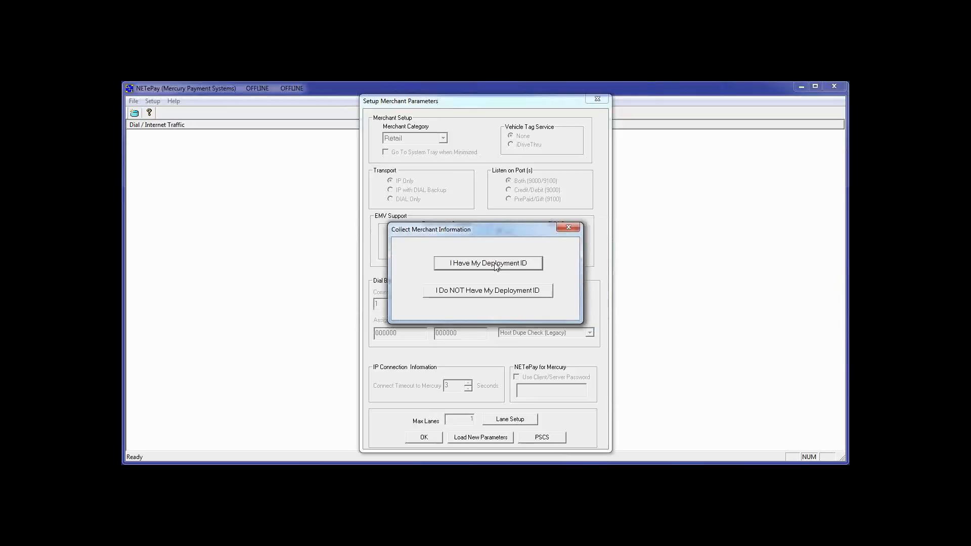
click(495, 265)
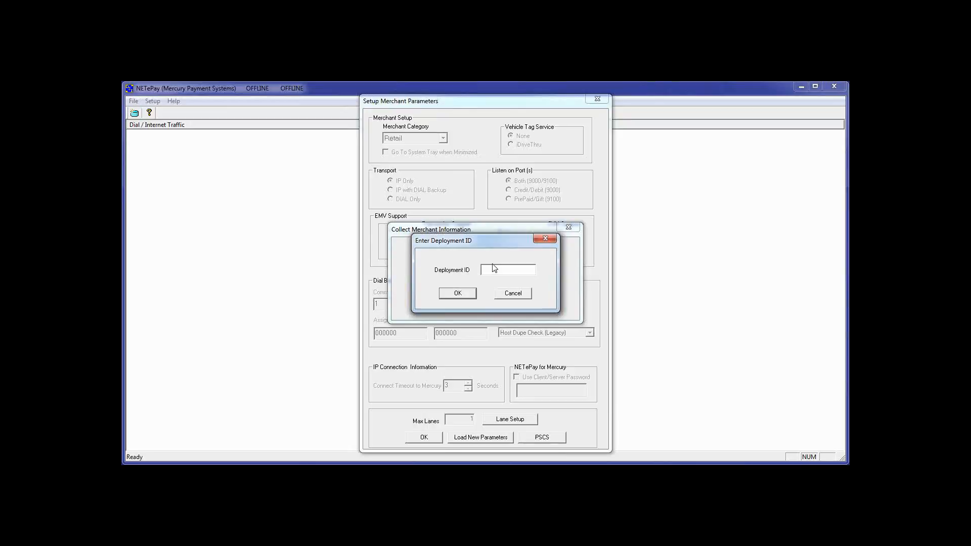
click(513, 293)
click(569, 229)
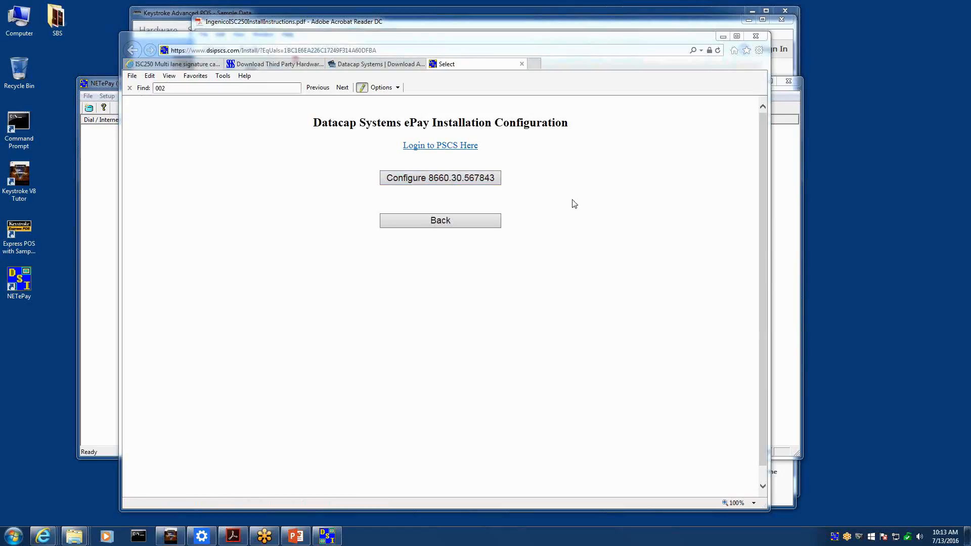
Step: Start configuring the listed NETePay installation online, then return to the Setup Merchant Parameters dialog
click(473, 186)
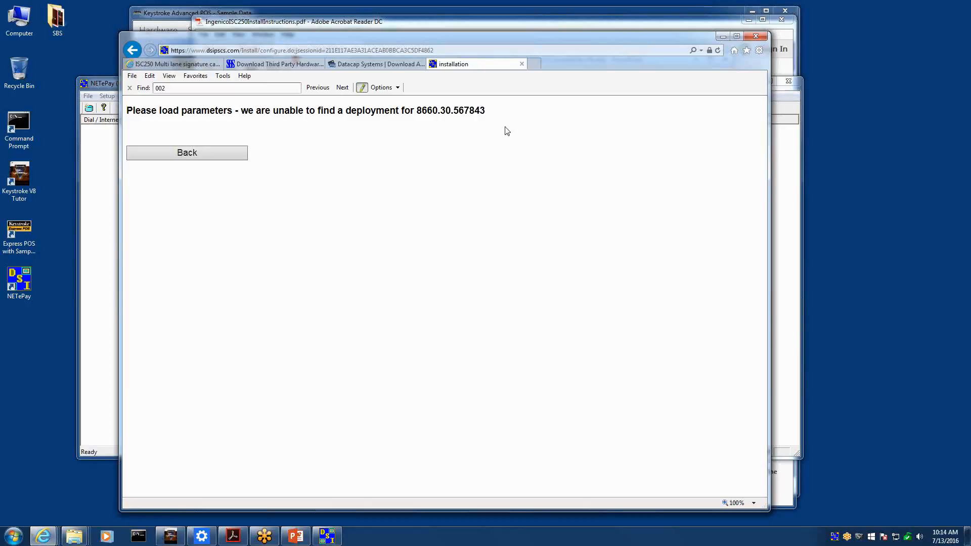
click(327, 537)
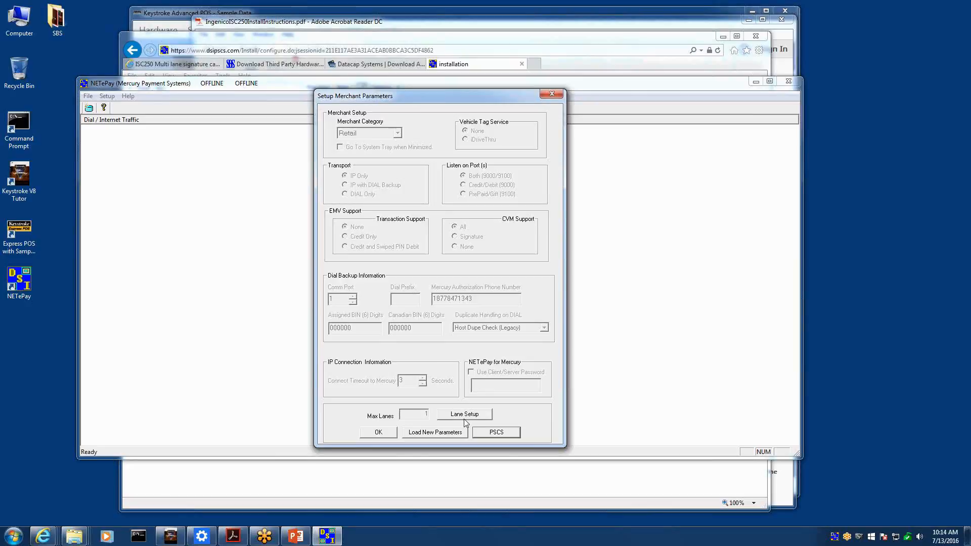
Step: Close the merchant setup and warning, exit NETePay, and return from the browser to the slide show
click(379, 433)
key(Return)
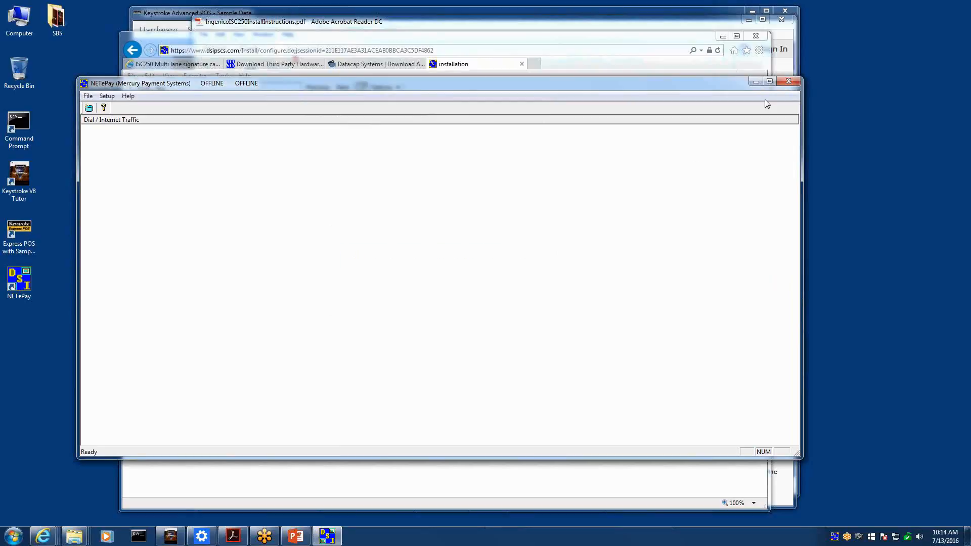
click(792, 84)
key(alt+f)
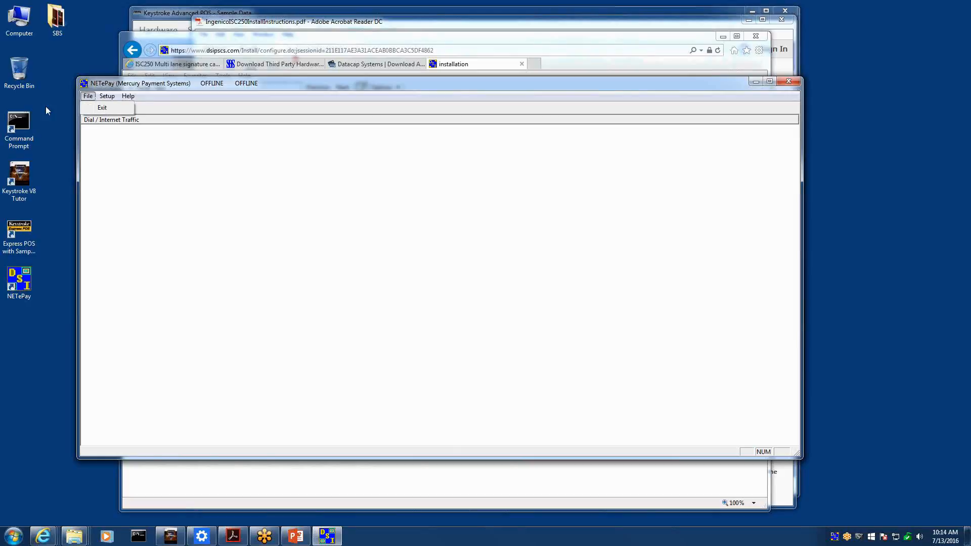
click(95, 110)
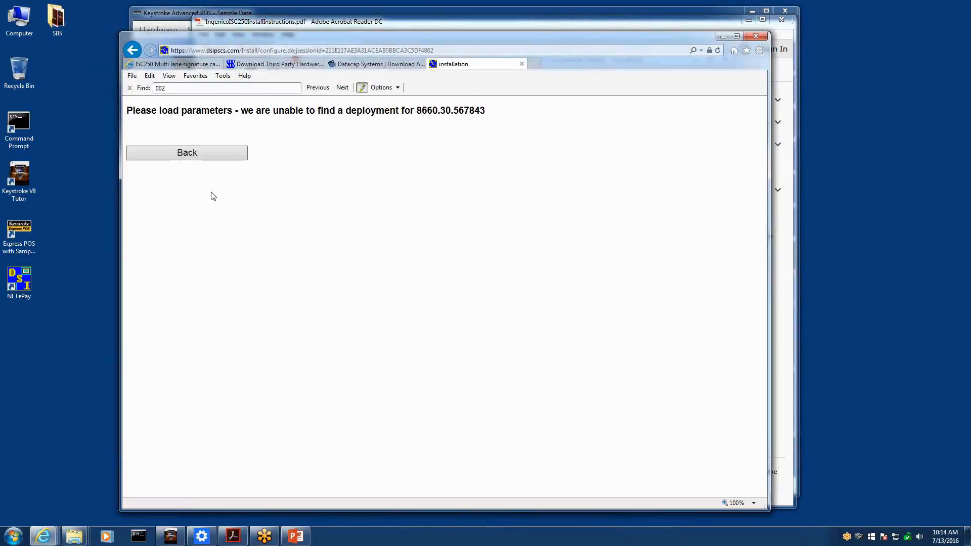
click(522, 64)
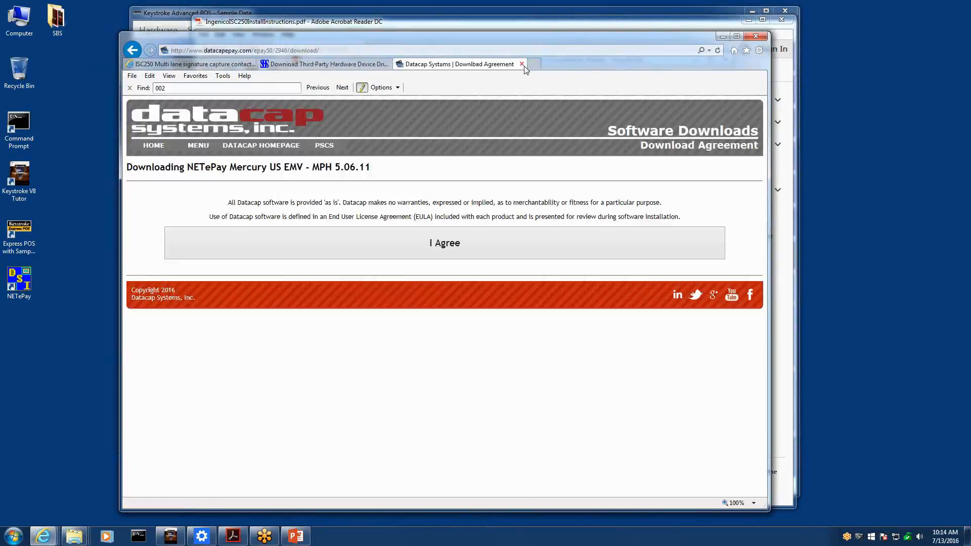
click(958, 144)
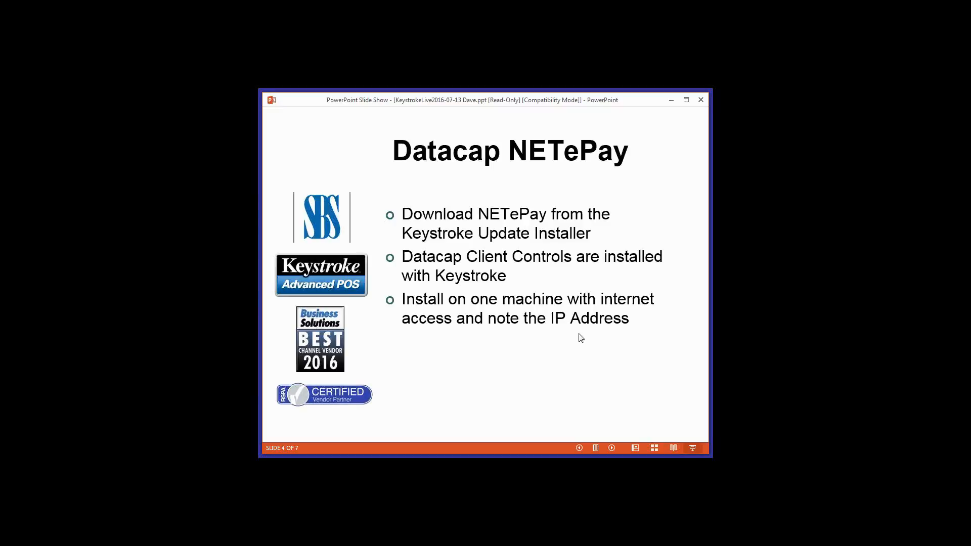
Step: Advance the slide show to slide 5, Keystroke POS
click(596, 360)
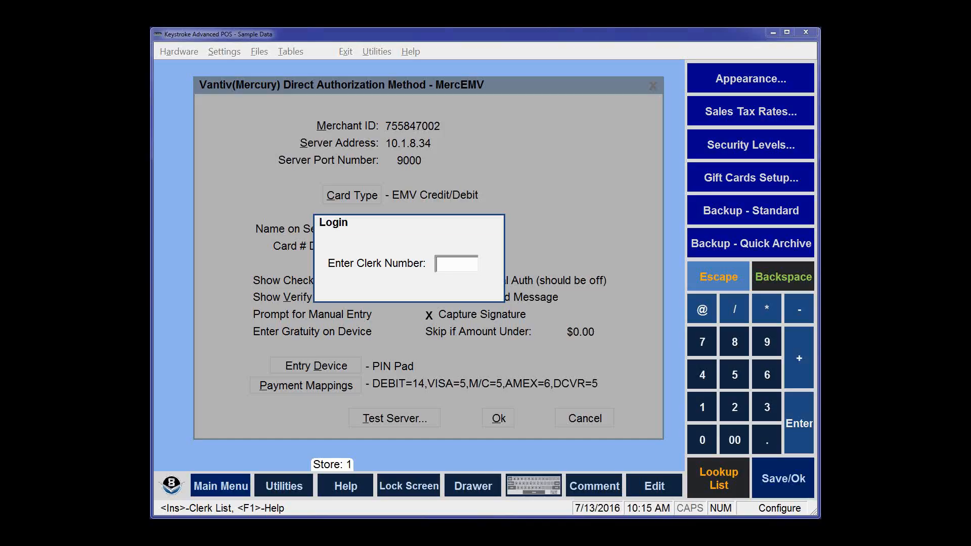
Step: Log in as clerk 1 with the clerk's password and close the MercEMV settings
text(1)
key(Return)
text(123456)
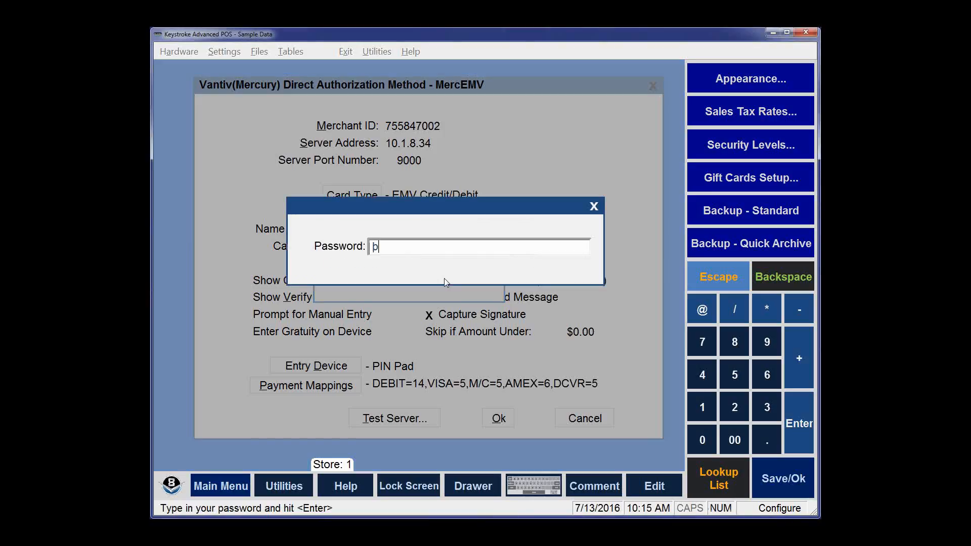
text(7890)
key(Return)
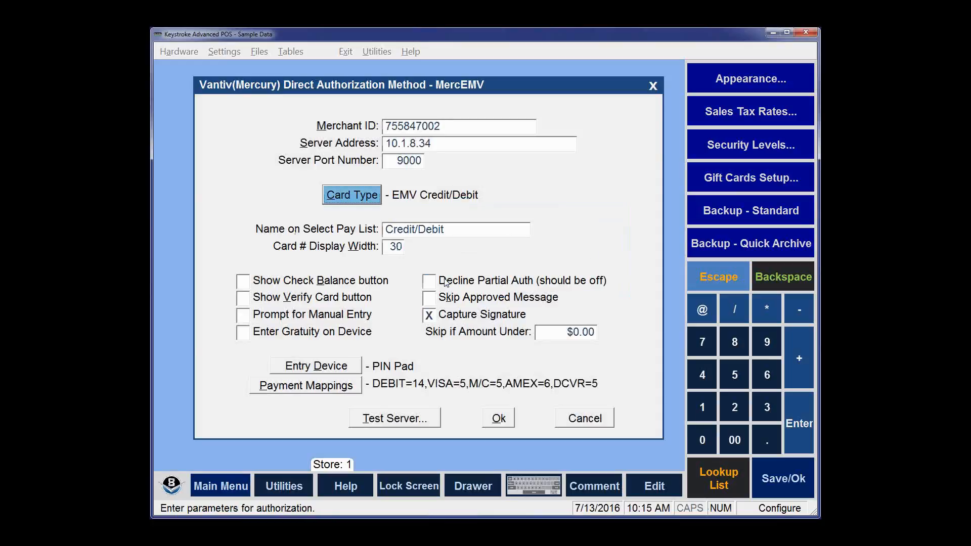
key(Escape)
key(Escape)
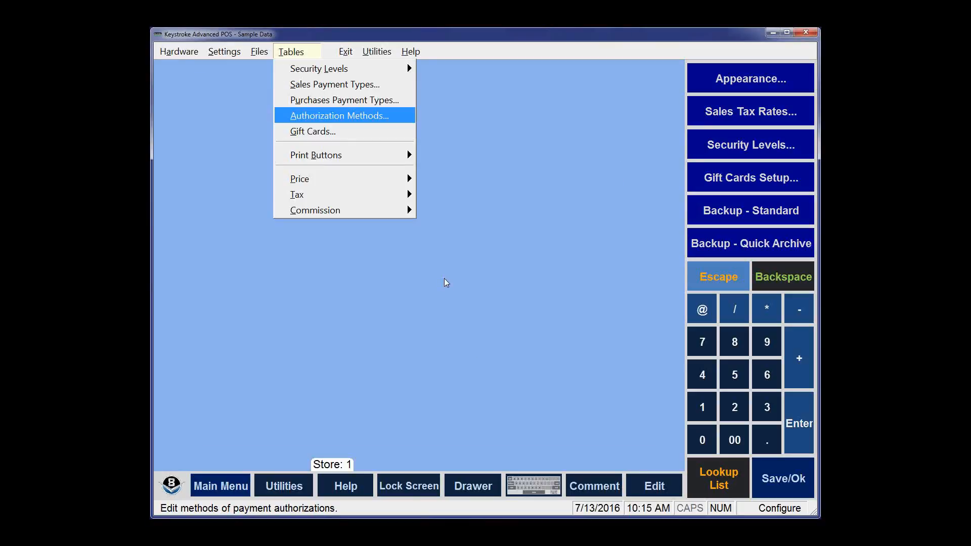
Step: Open Sales Payment Types and the Visa/MC/Disc payment type's settings
key(Up)
key(Up)
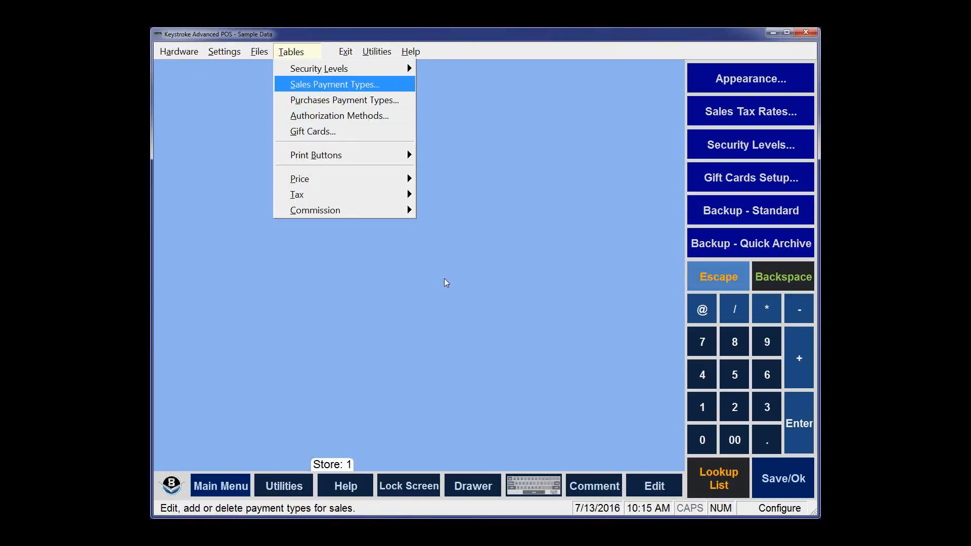
key(Return)
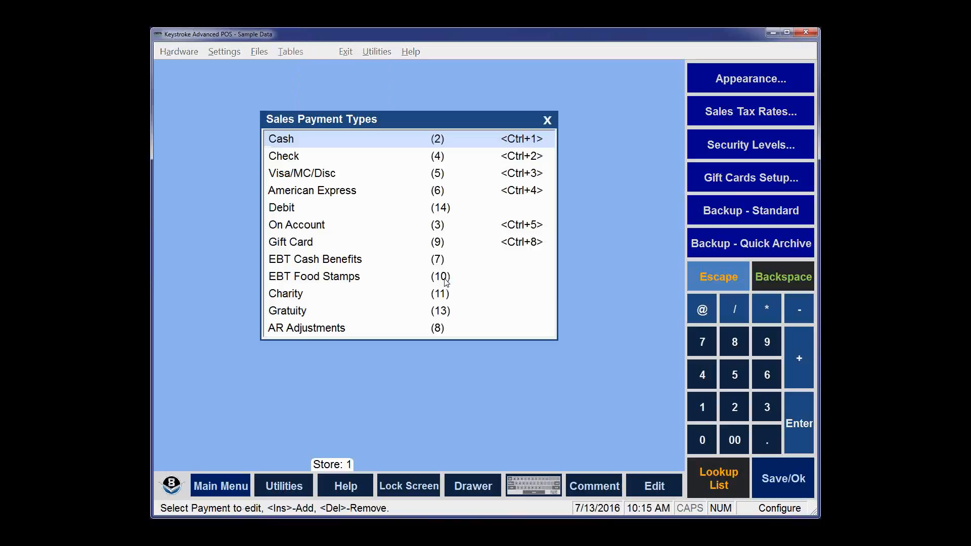
key(Down)
key(Down)
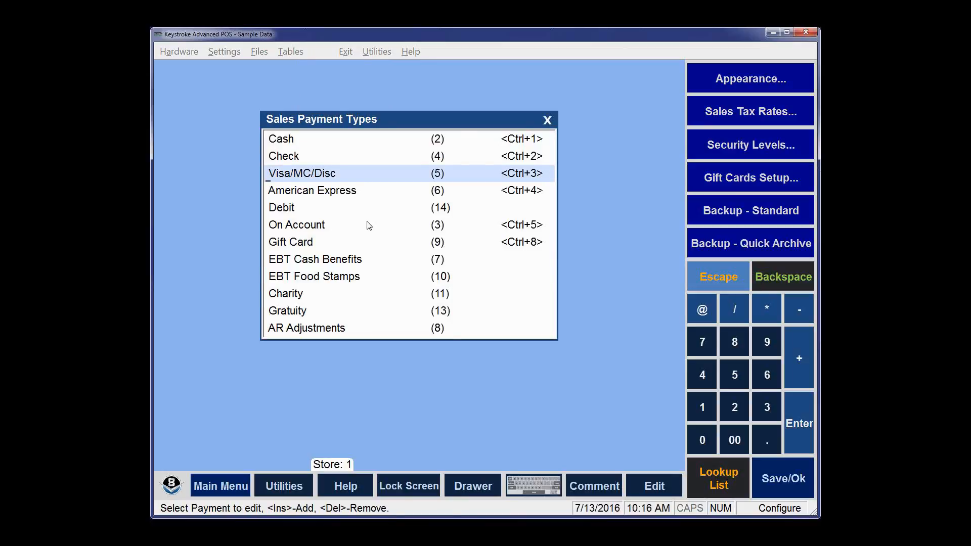
key(Return)
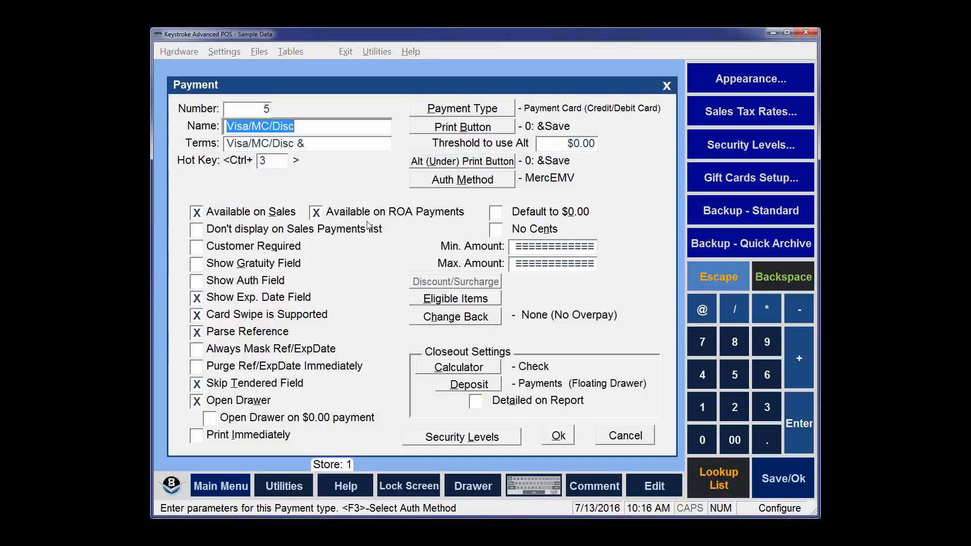
Step: Choose MercEMV as the Auth Method and open its settings for editing
click(495, 185)
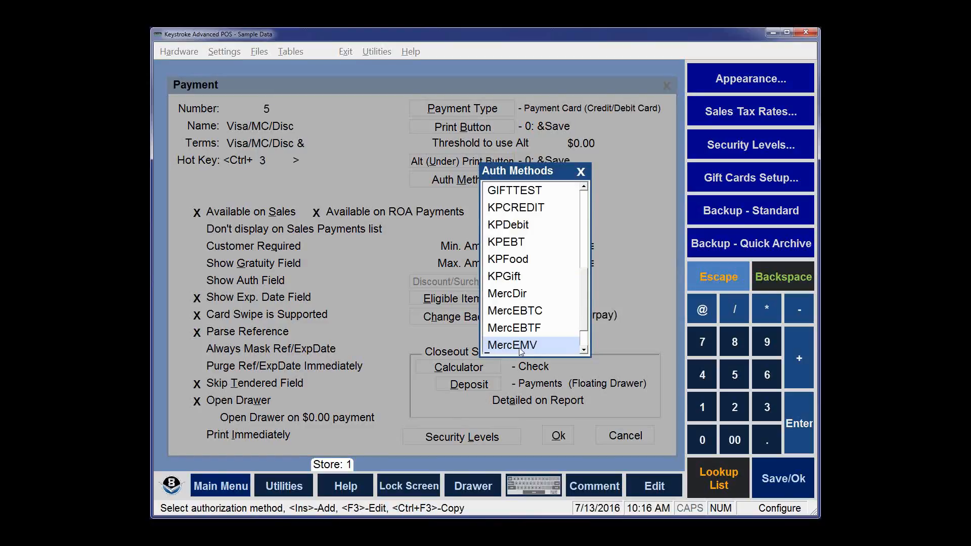
click(654, 486)
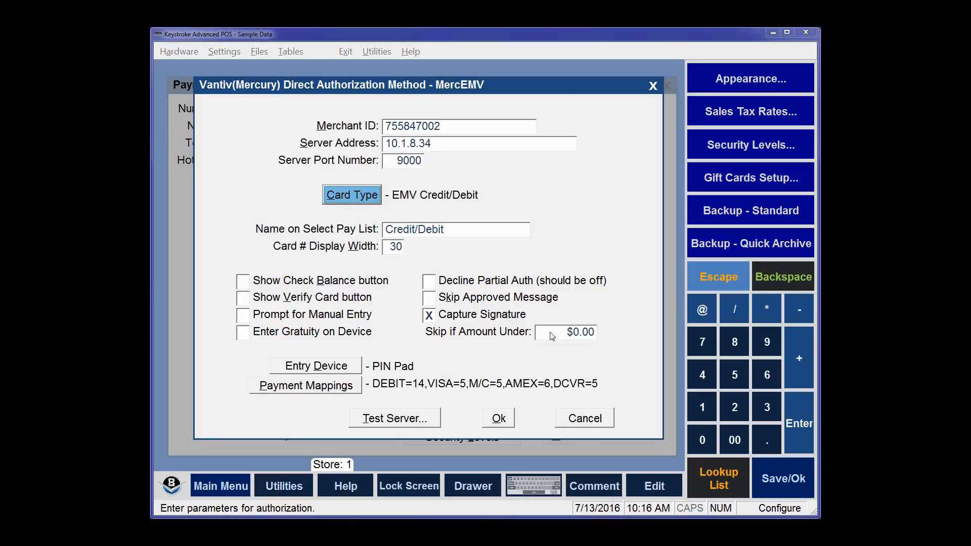
key(Tab)
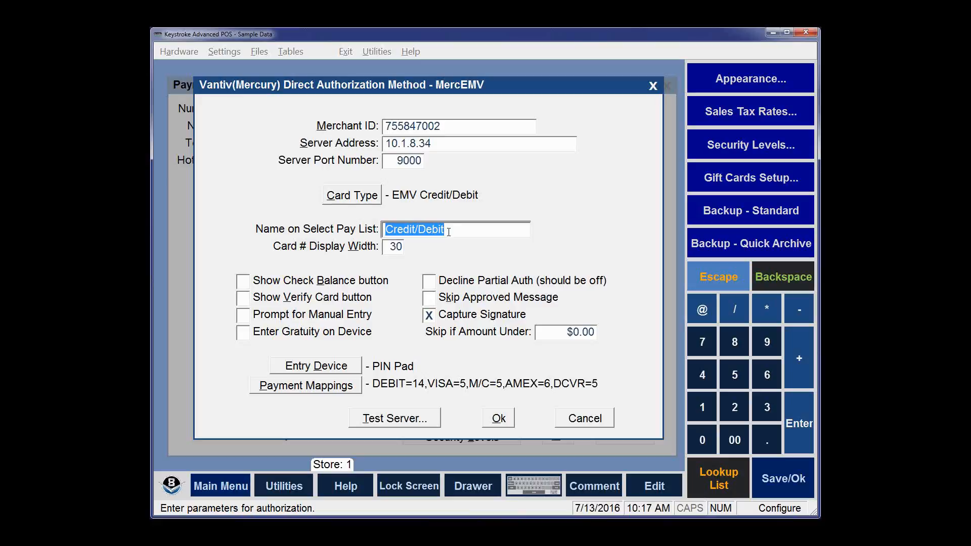
Step: Review the payment mappings, set the entry device to PIN Pad, and save MercEMV
click(319, 388)
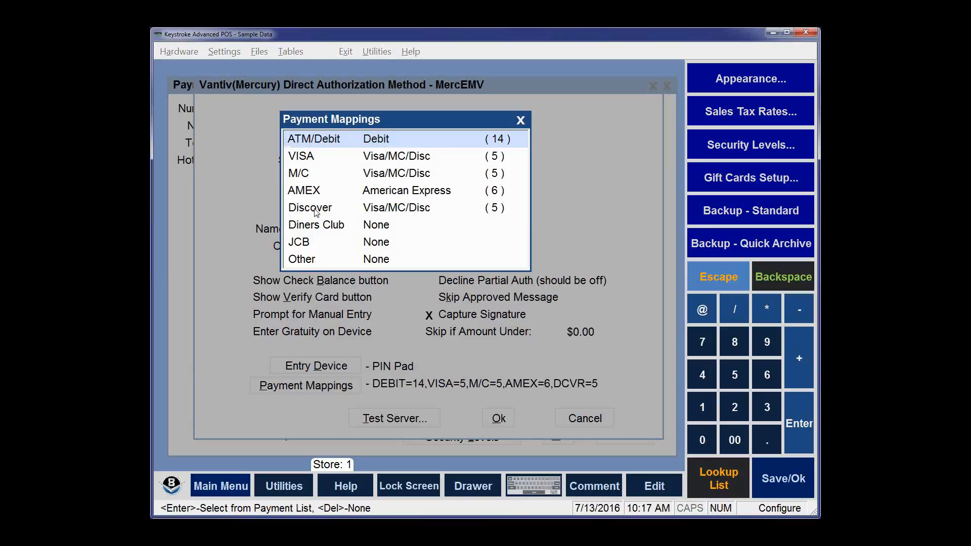
click(521, 121)
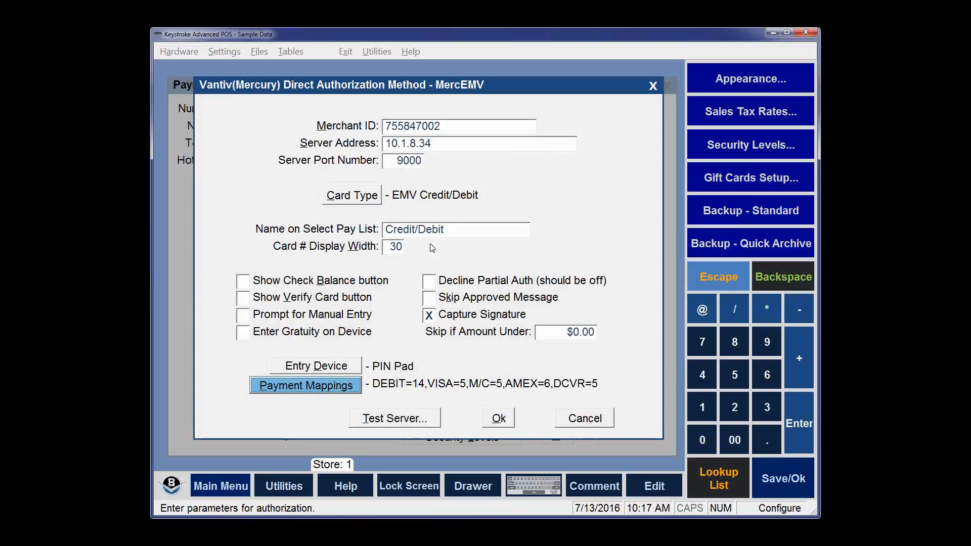
click(318, 367)
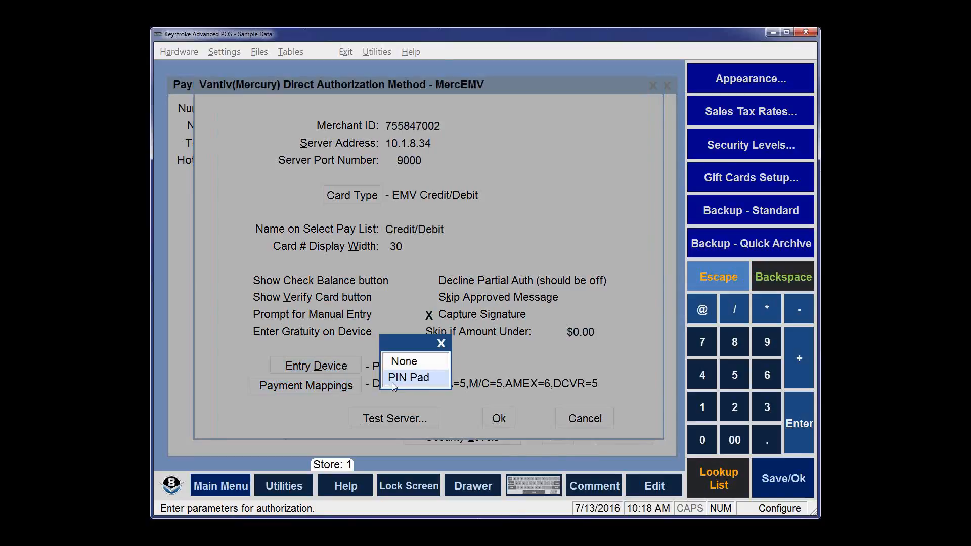
click(393, 377)
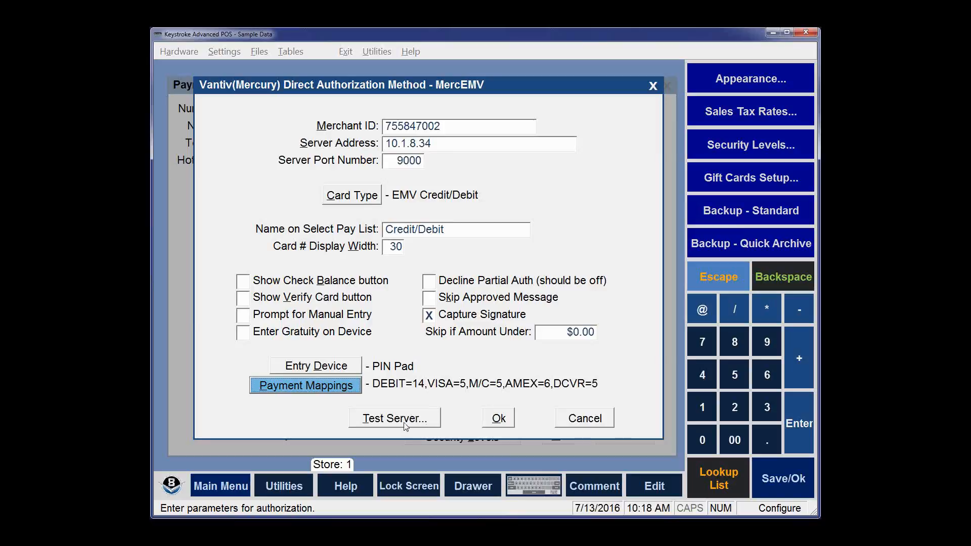
click(499, 419)
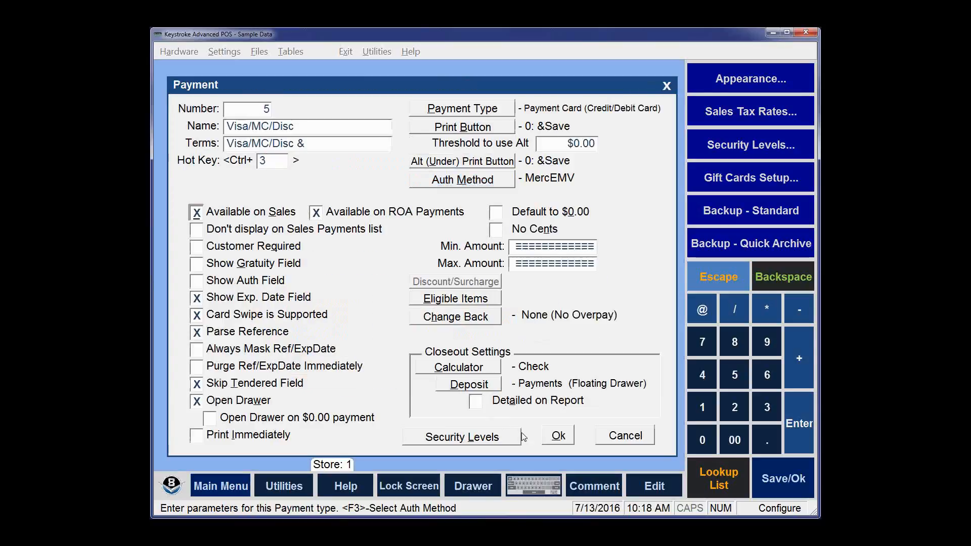
Step: Save the payment settings, then set PIN Pad Type to Vantiv(Mercury) iSC250 w/ EMV and start a test
click(559, 436)
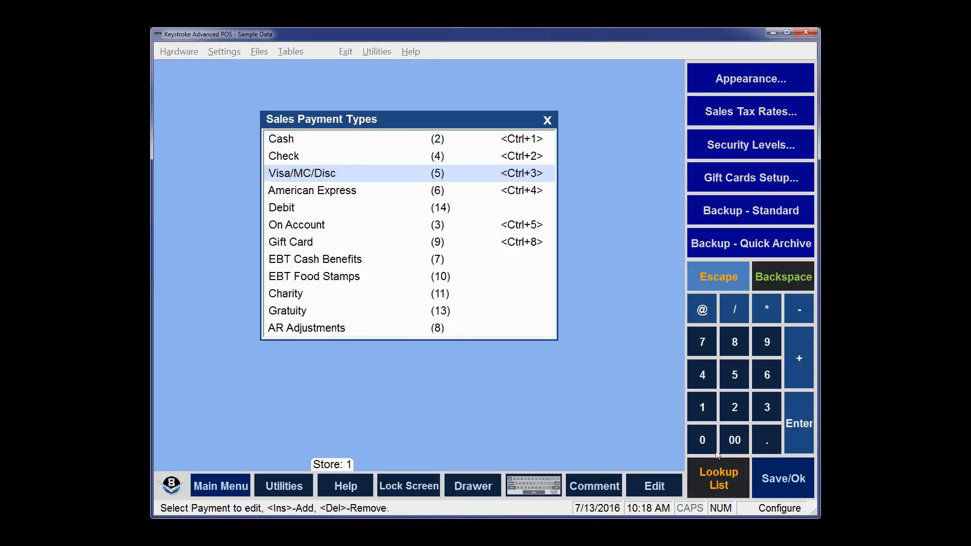
click(783, 483)
click(174, 52)
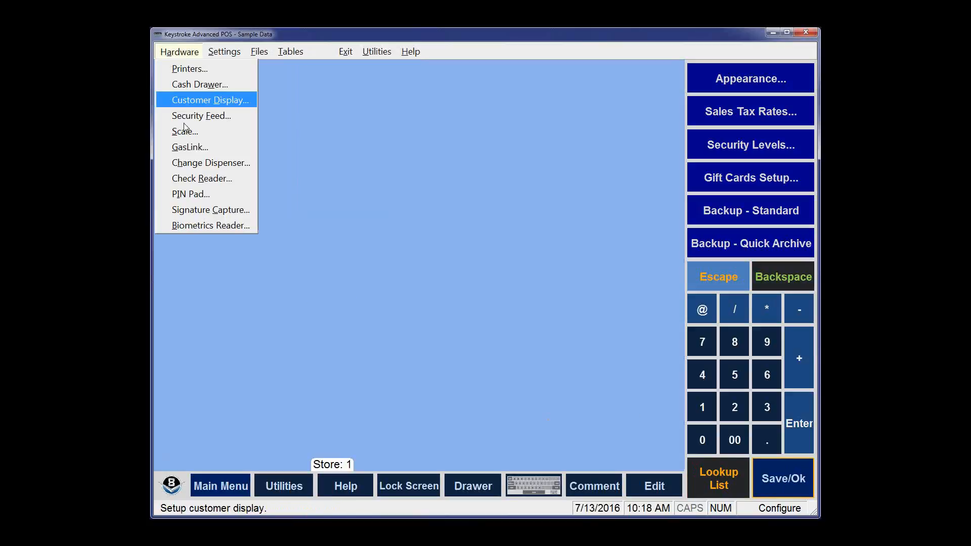
click(193, 192)
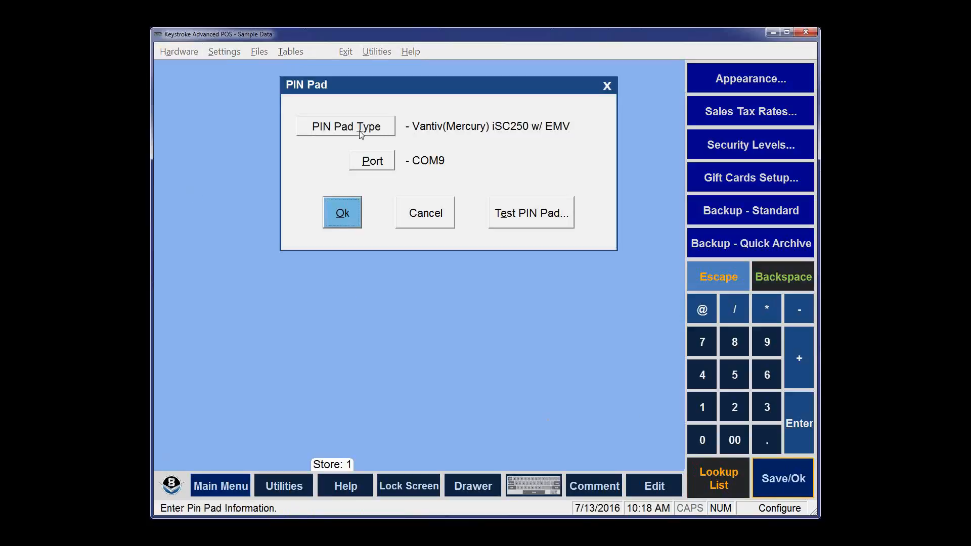
click(361, 130)
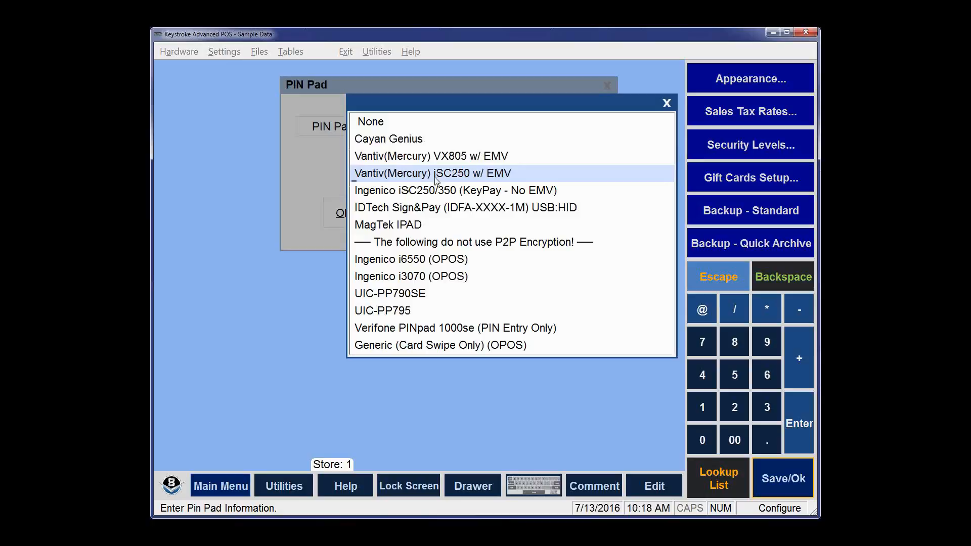
click(435, 178)
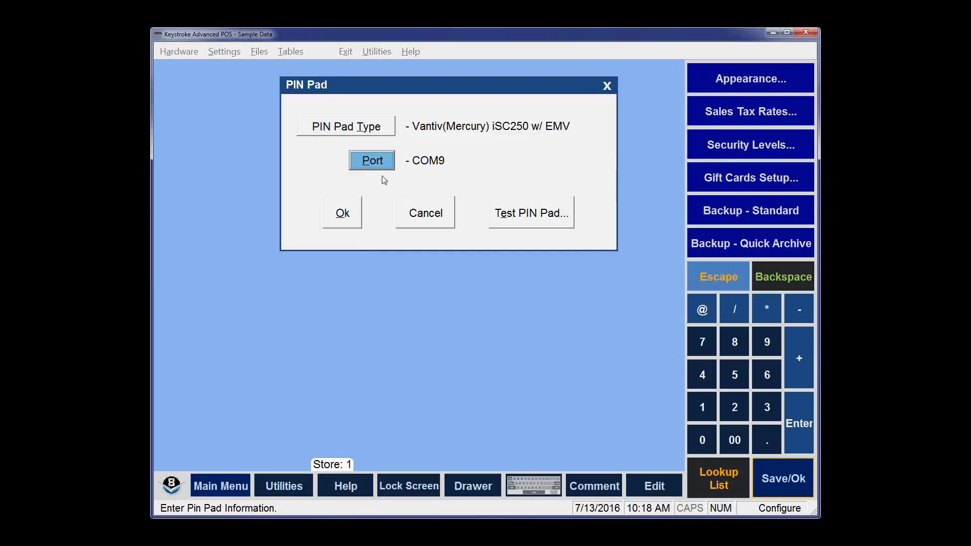
click(521, 215)
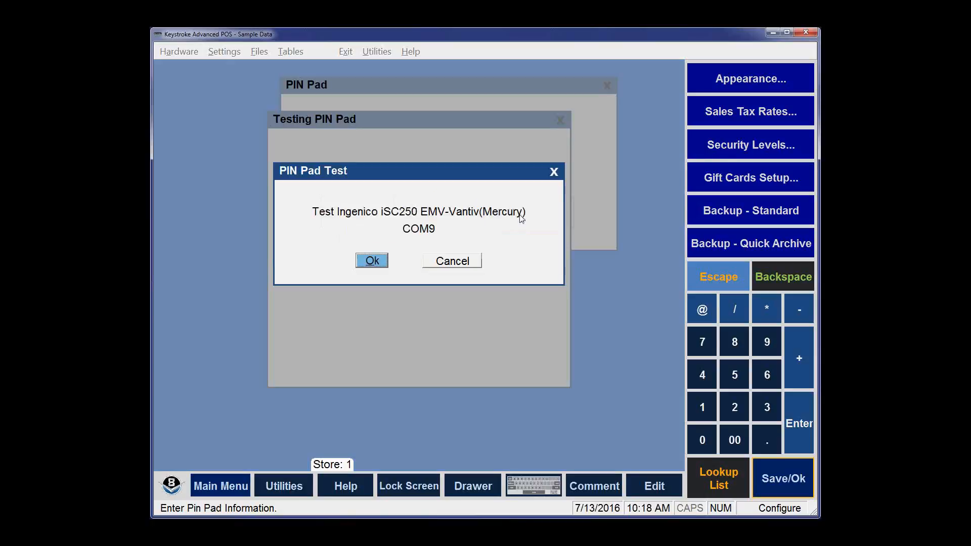
Step: Run the PIN pad test, skip the EMV parameter download, and save the PIN pad settings
click(372, 261)
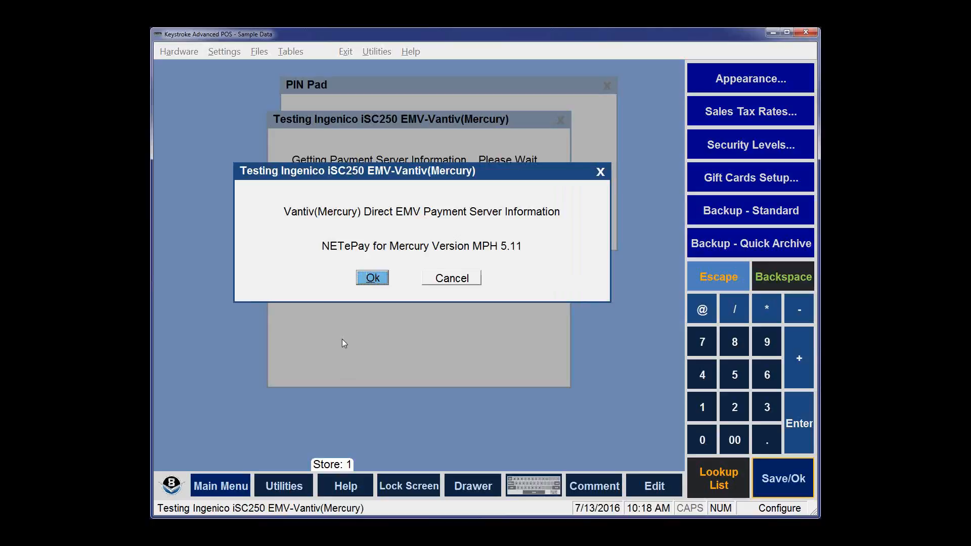
click(371, 279)
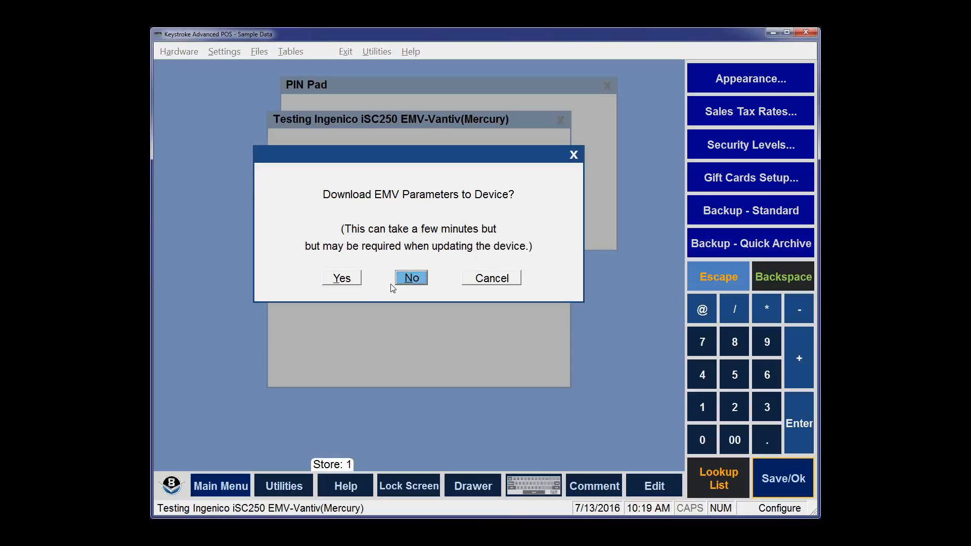
click(410, 279)
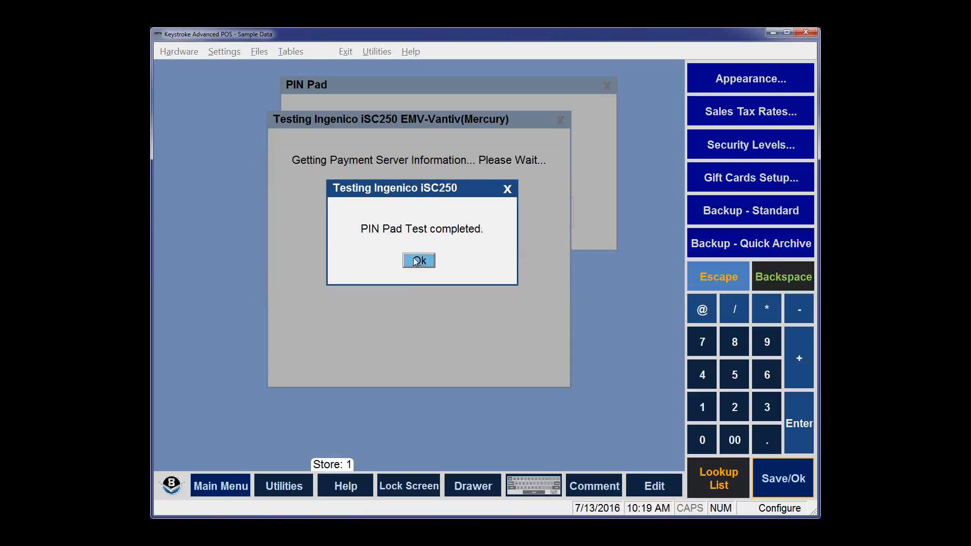
click(415, 261)
click(353, 215)
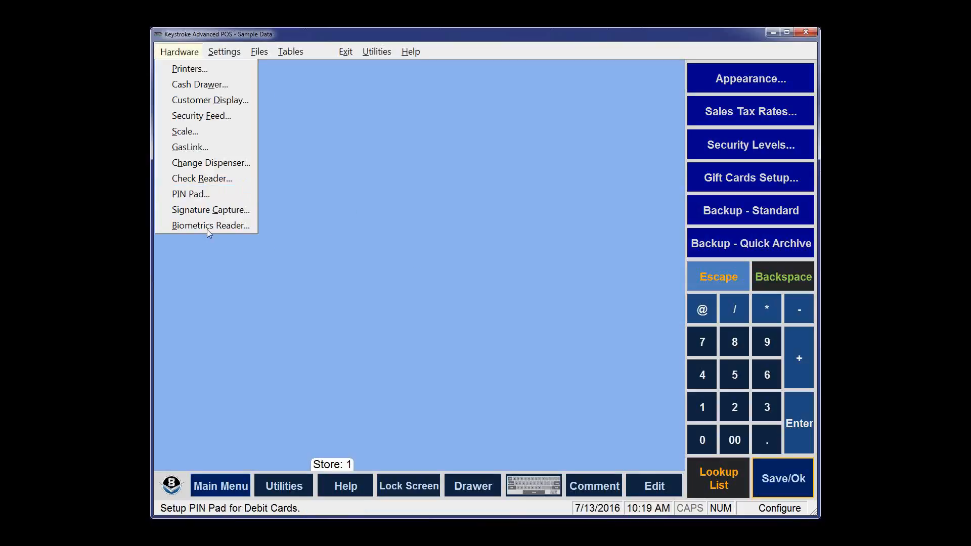
Step: Set Sig Cap Type to iSC250 w/ EMV on COM9, save it, and go to the Sales Manager
click(201, 217)
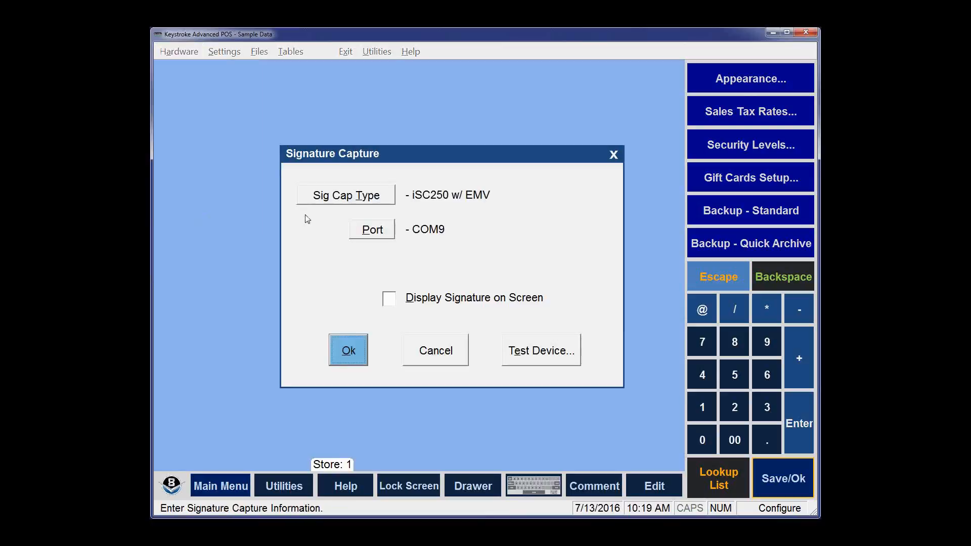
click(353, 197)
click(434, 229)
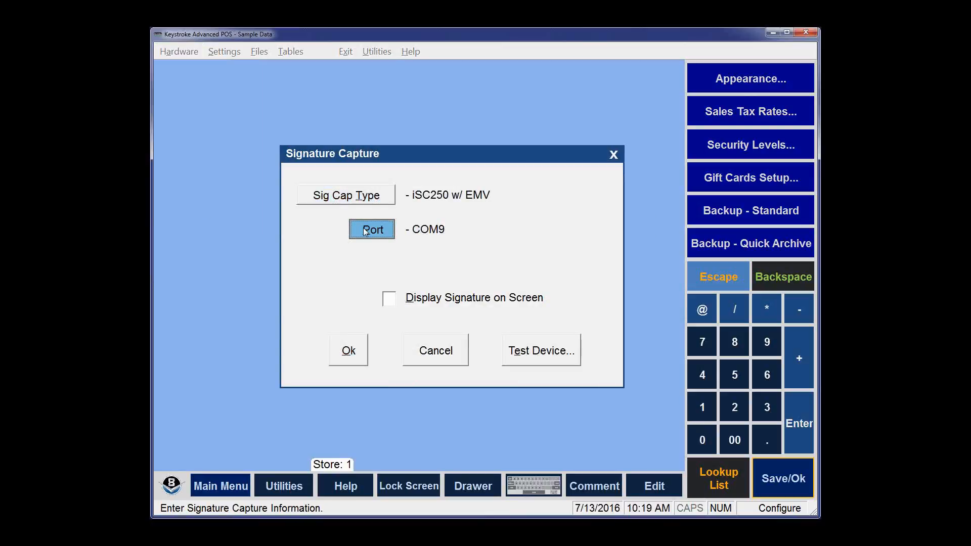
click(363, 228)
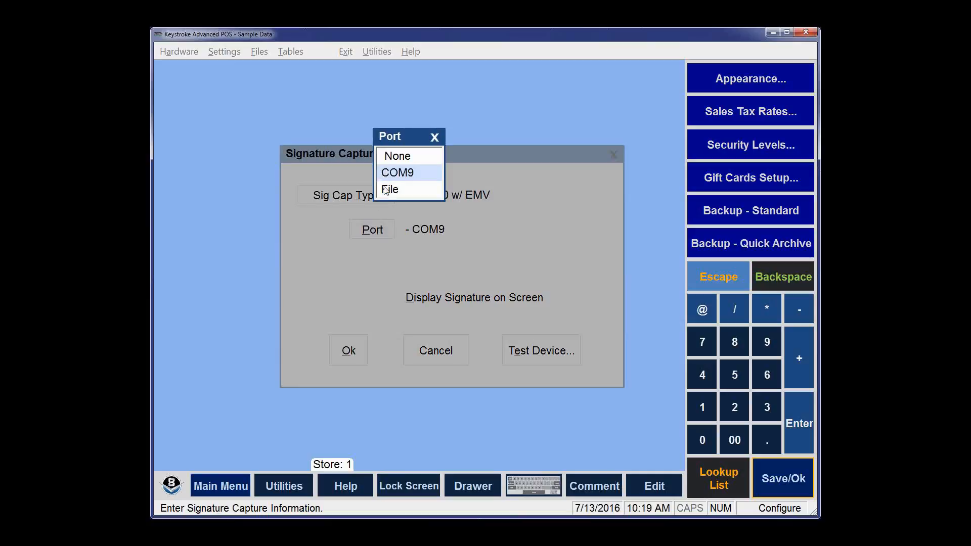
click(394, 175)
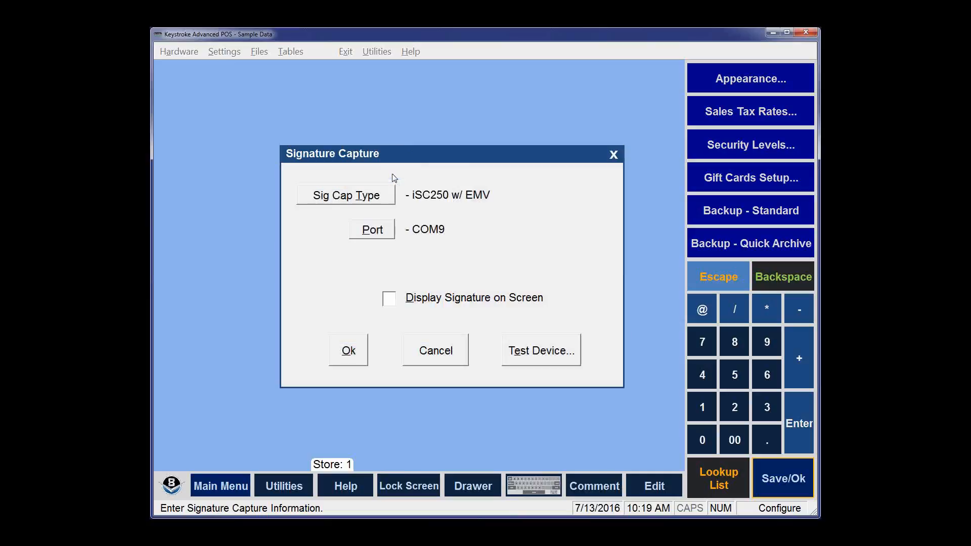
click(347, 354)
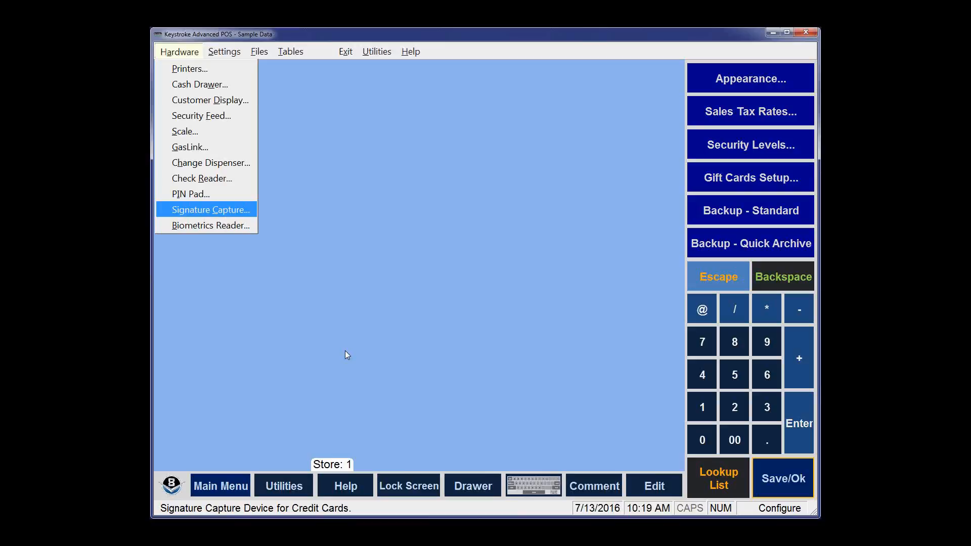
mouse_move(346, 52)
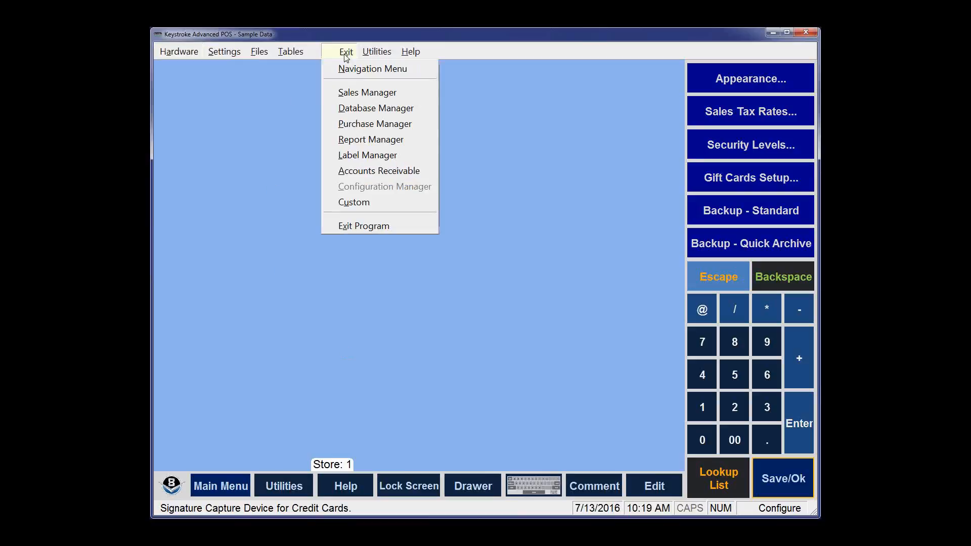
click(357, 93)
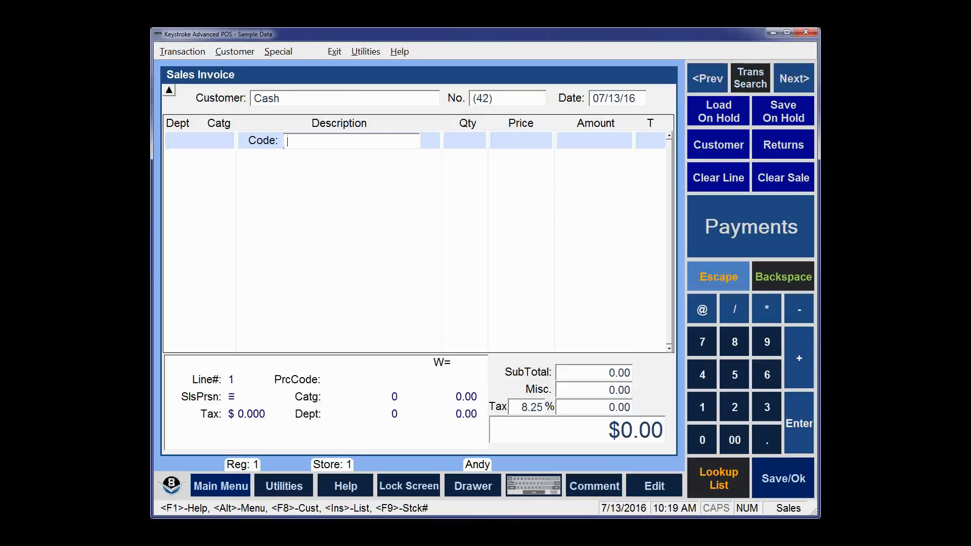
Step: Add one Golf Tees - 10 pk to the invoice, cancelling the polo shirt entry
text(1)
key(Return)
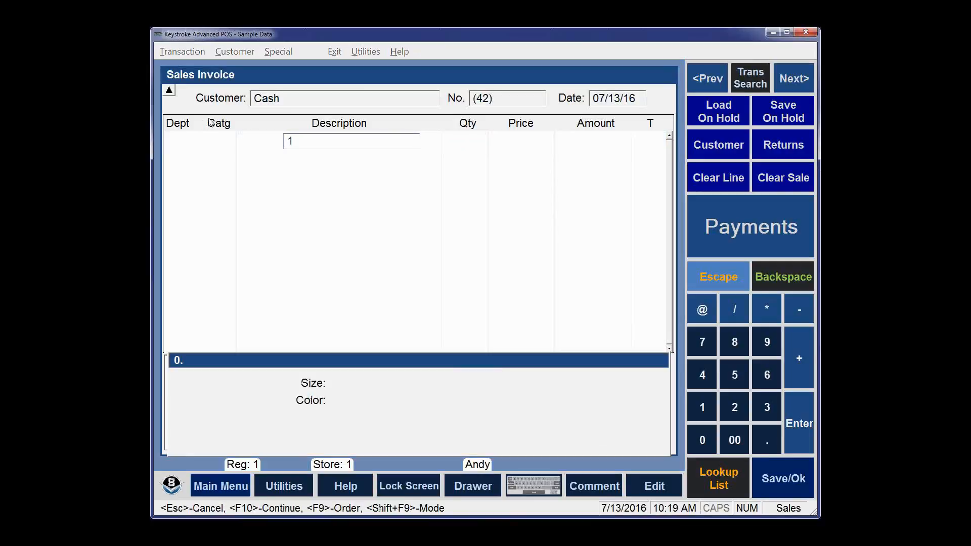
key(Escape)
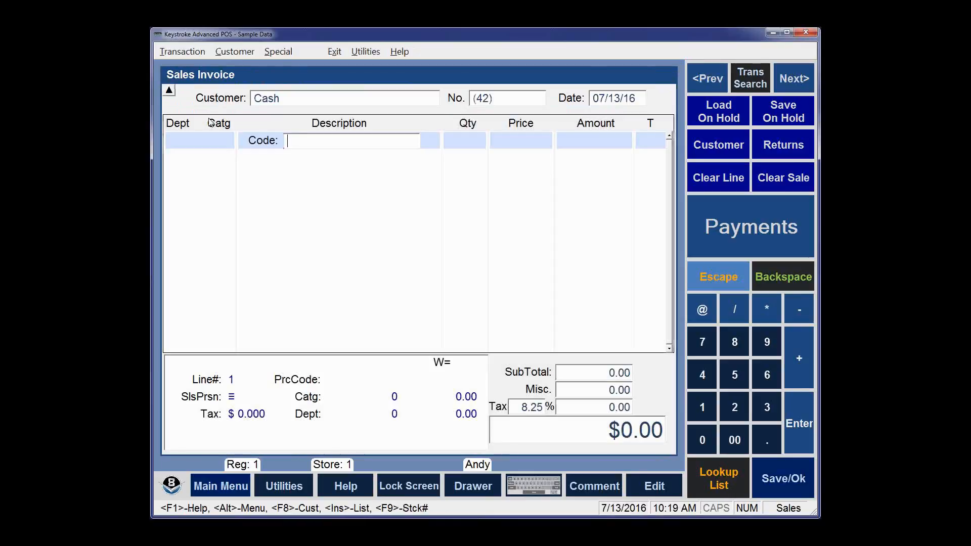
text(2)
key(Return)
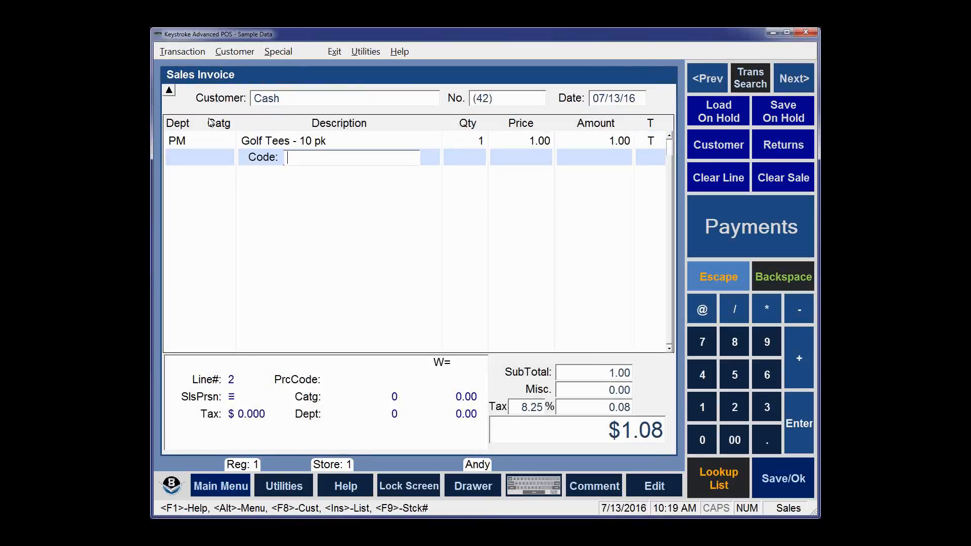
Step: Pay the $1.08 by Credit/Debit card, accept the approval, and save invoice 42 unprinted
key(Return)
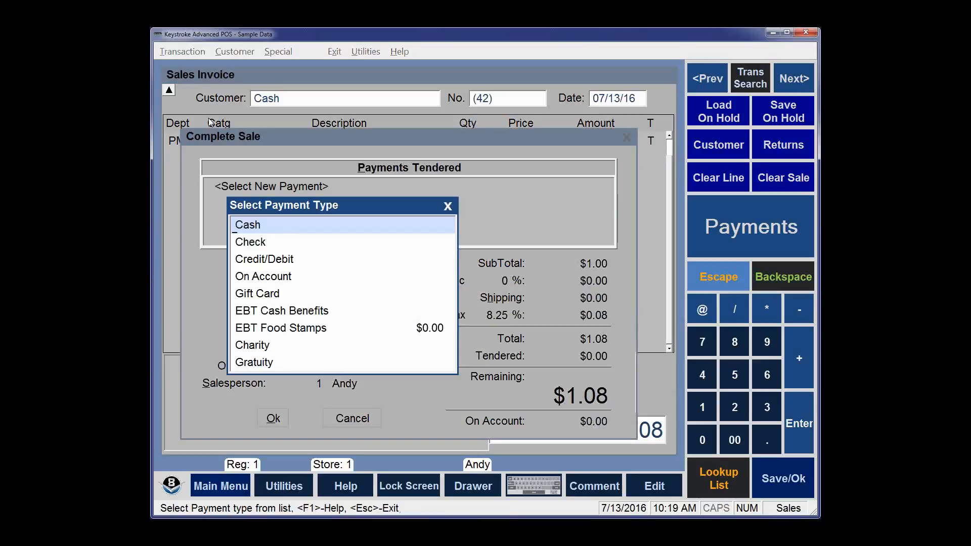
click(268, 261)
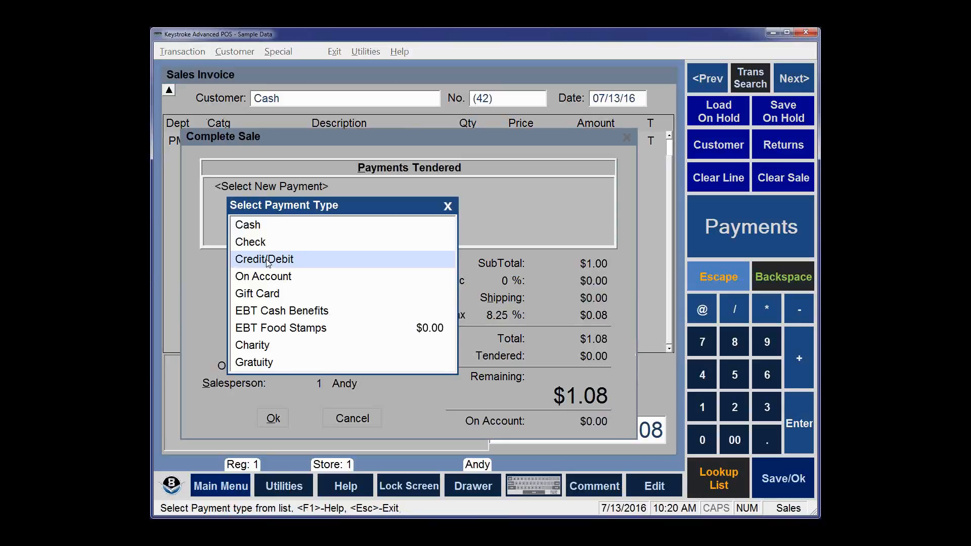
double_click(268, 261)
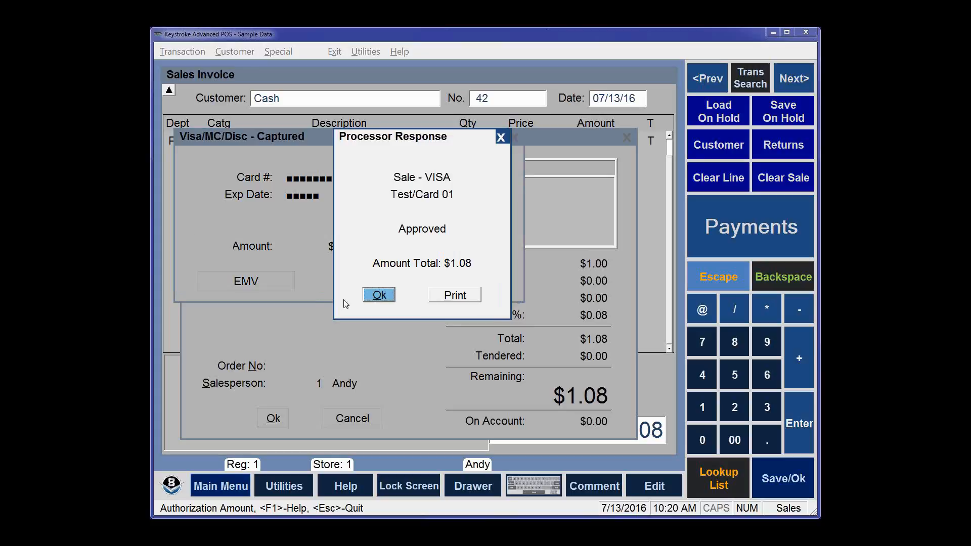
click(379, 295)
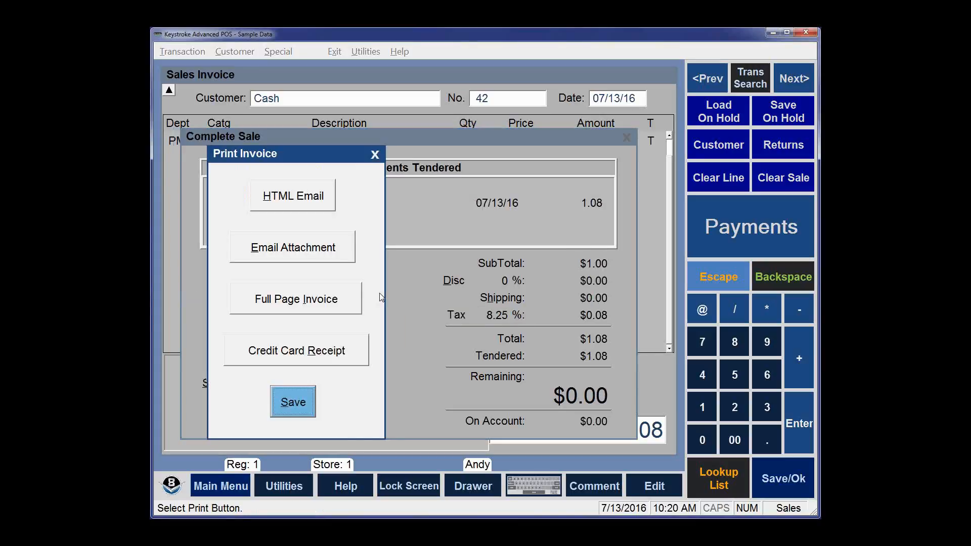
click(294, 404)
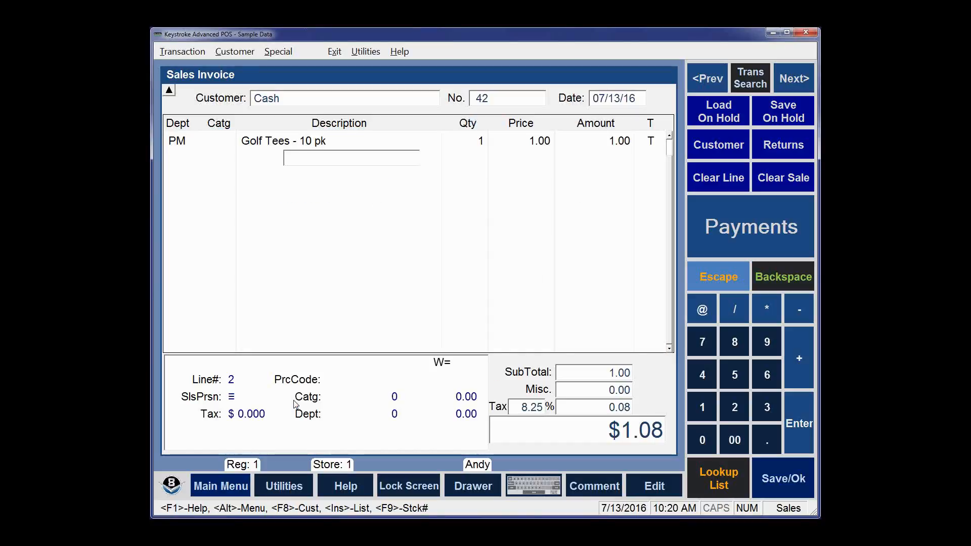
Step: Add Golf Tees - 10 pk to the invoice with quantity 2
text(1)
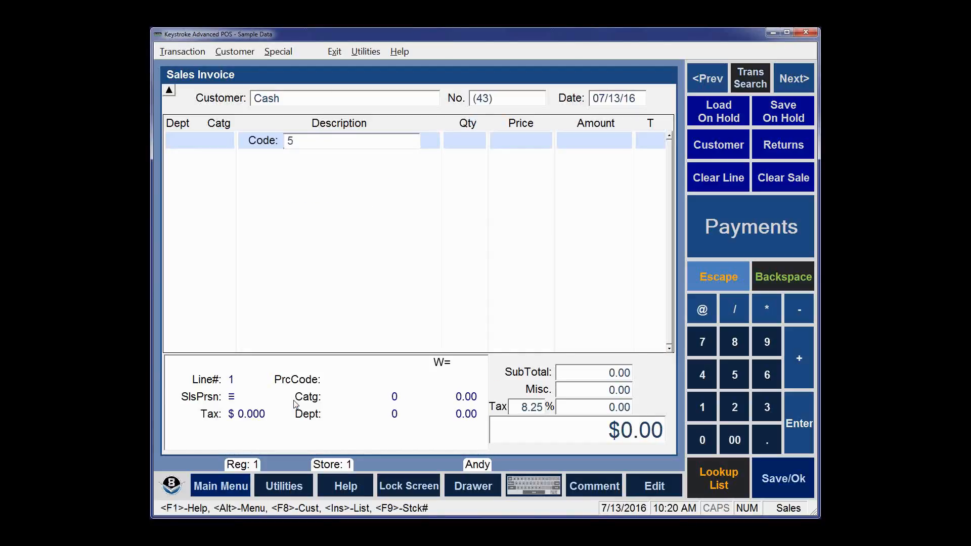
key(Return)
text(2)
key(Return)
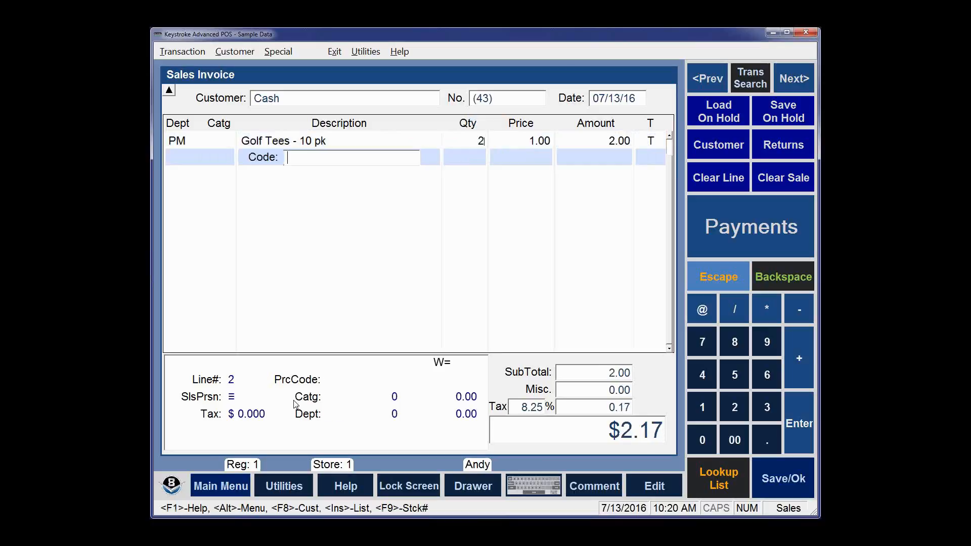
Step: Pay the $2.17 by Credit/Debit card, accept the approval, and save invoice 43 unprinted
key(Return)
key(Down)
key(Down)
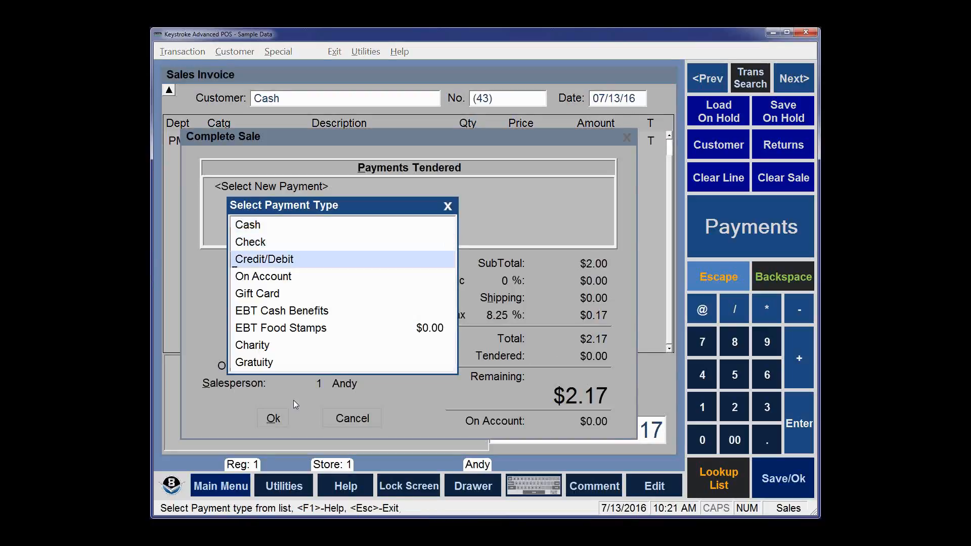
key(Return)
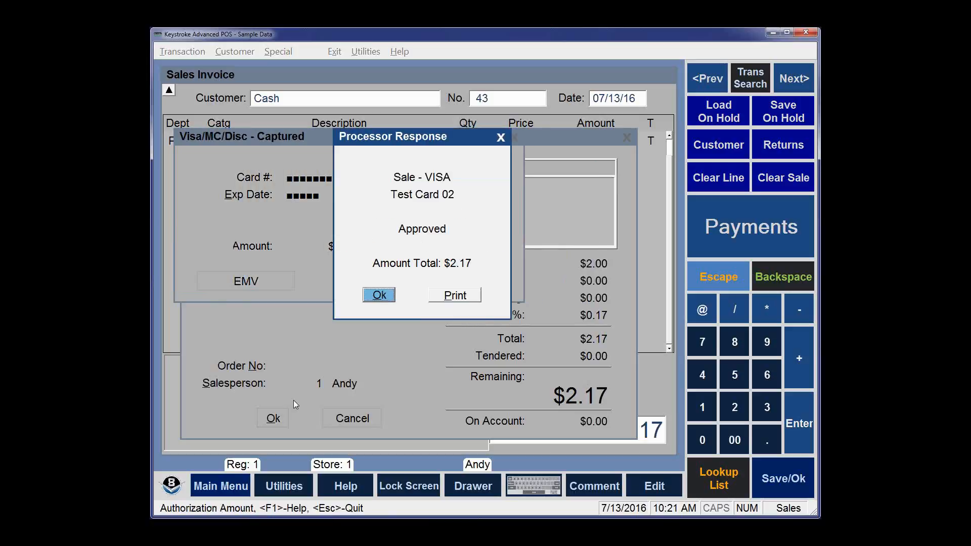
key(Return)
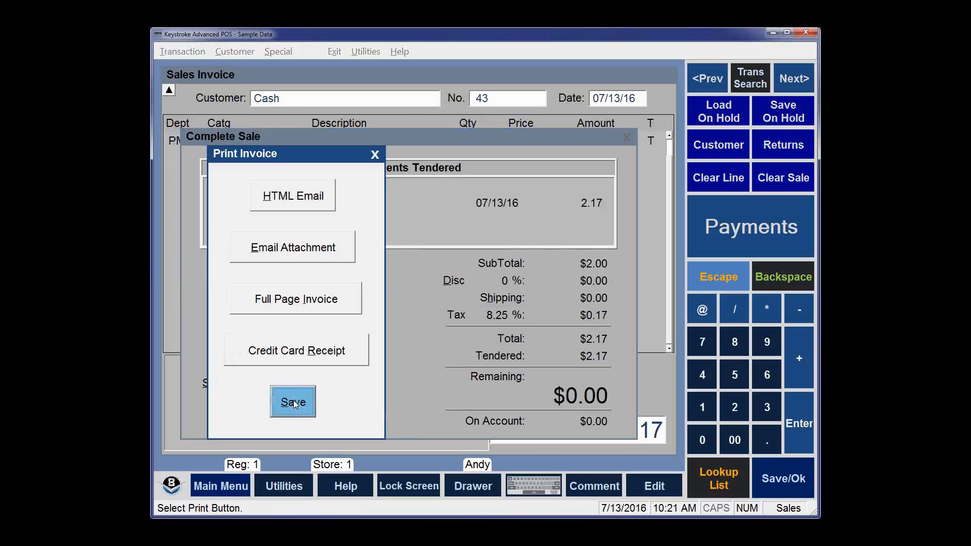
click(293, 402)
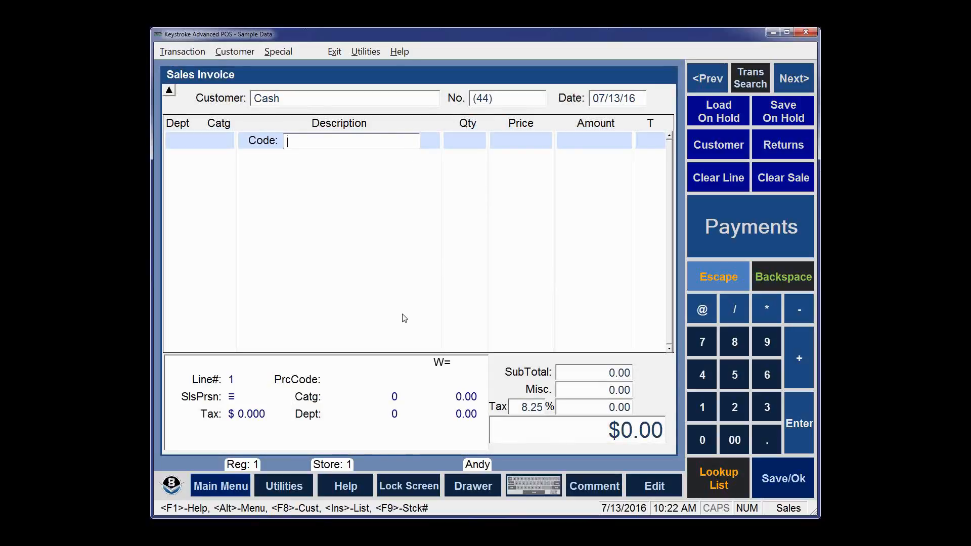
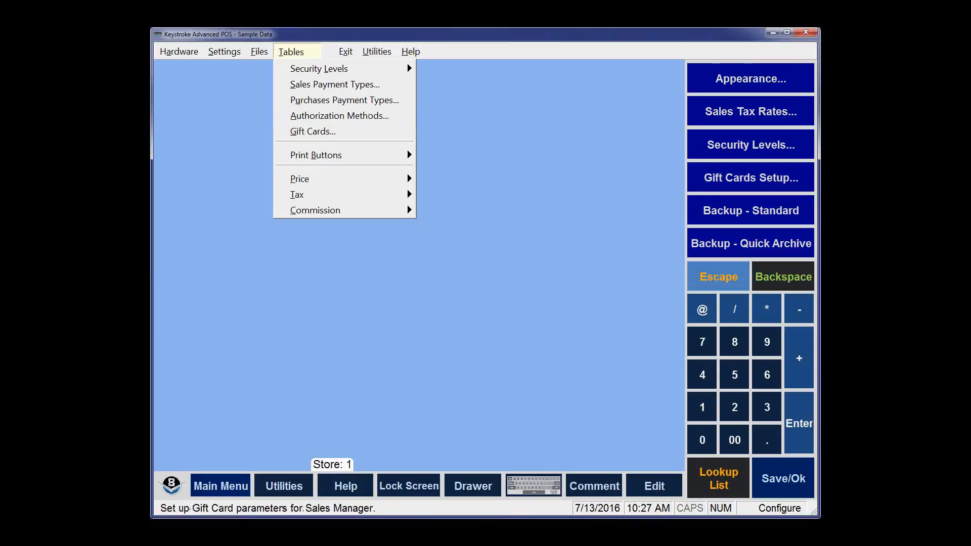
Step: Open the 1: EMV button from the SM: Payments print buttons for editing
key(Escape)
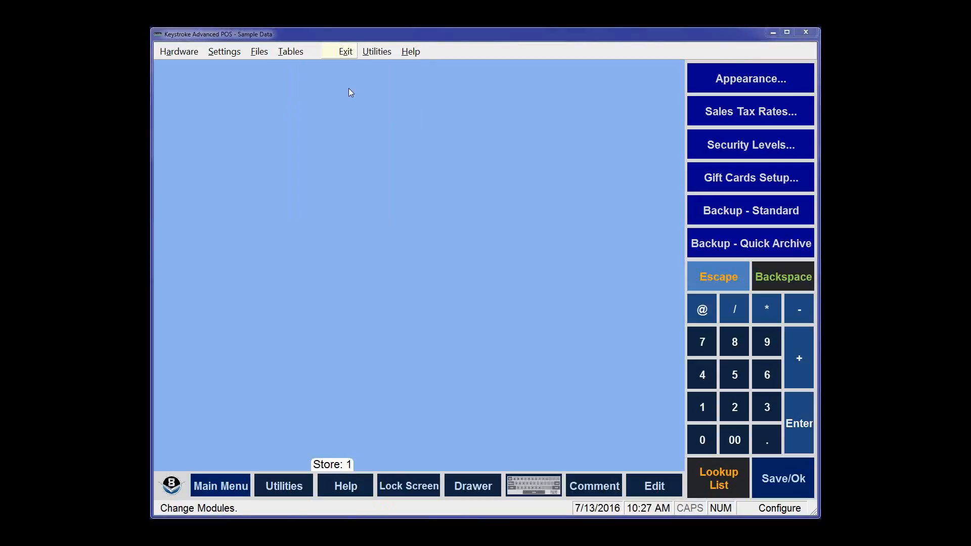
click(299, 54)
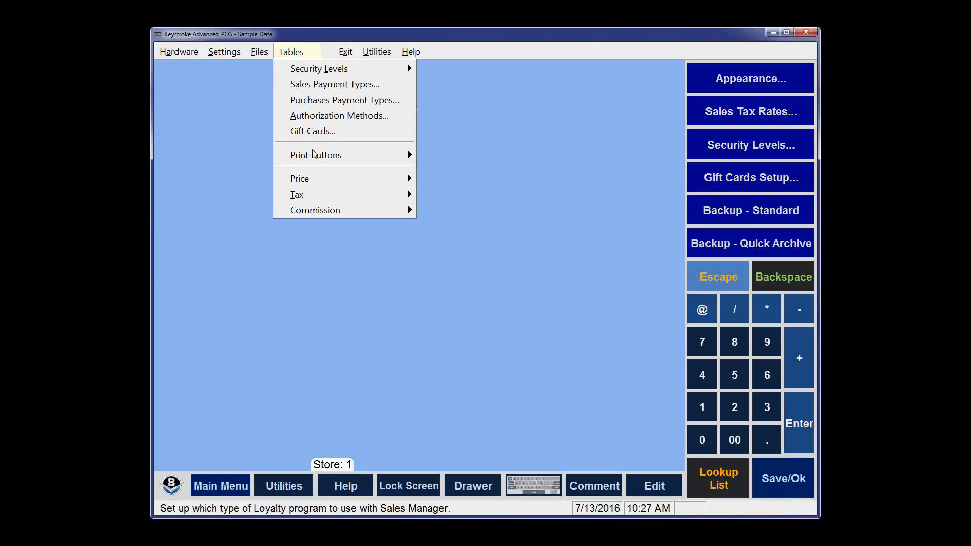
mouse_move(322, 155)
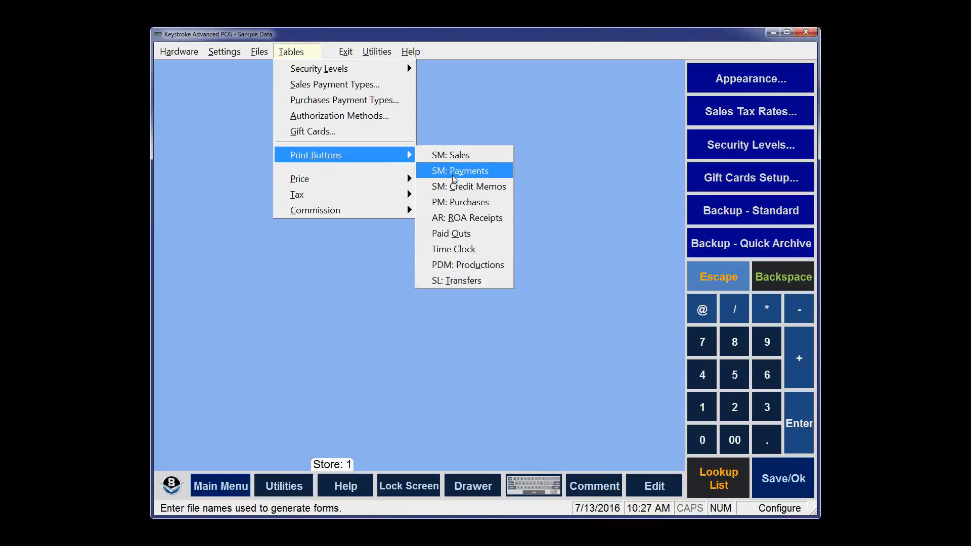
click(454, 178)
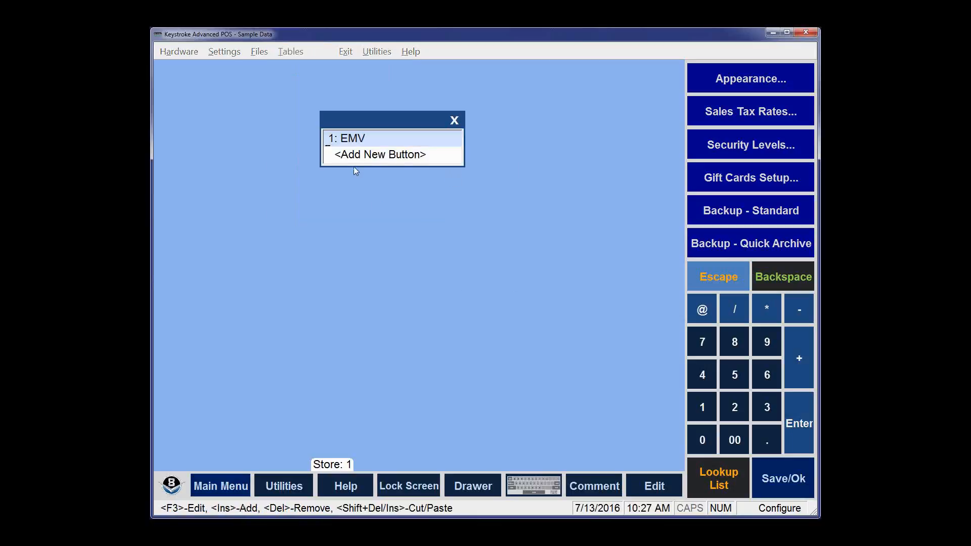
key(Down)
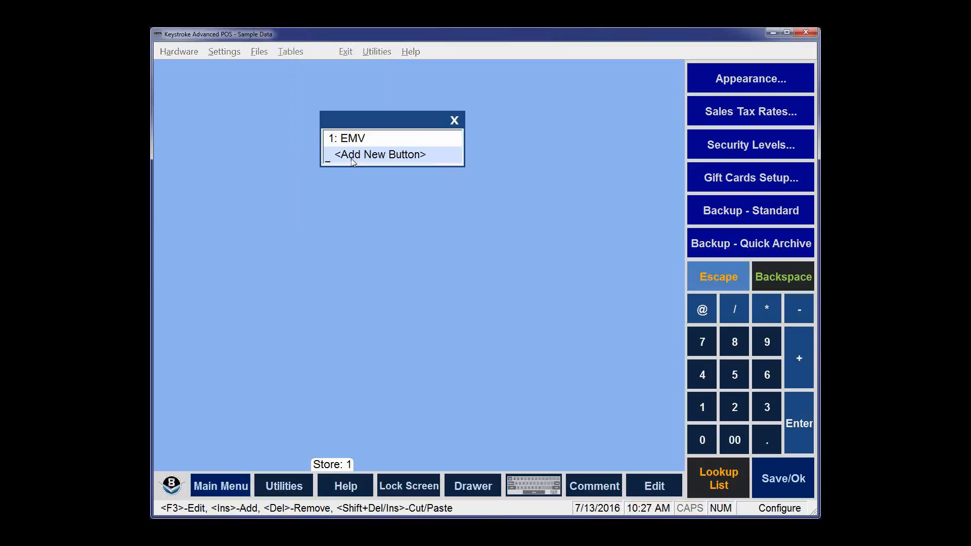
key(Up)
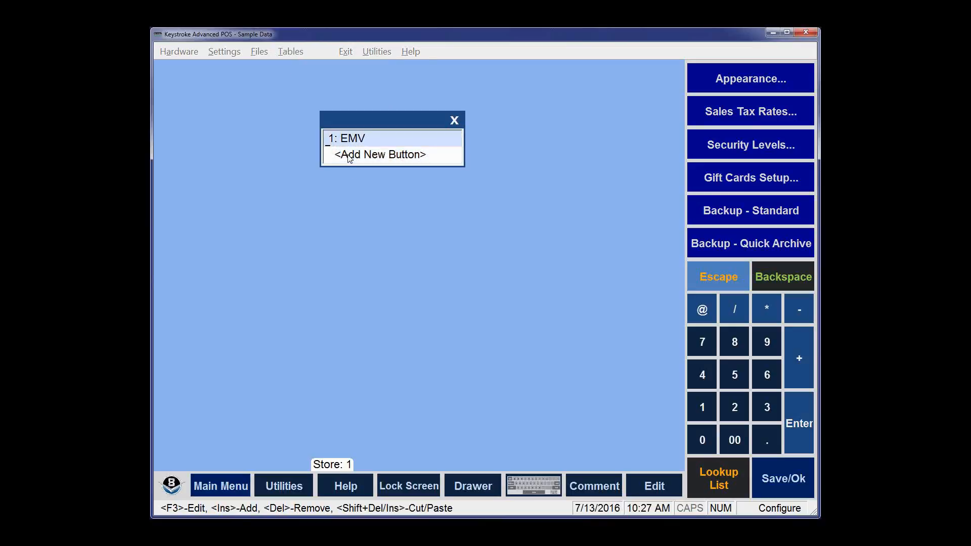
key(Return)
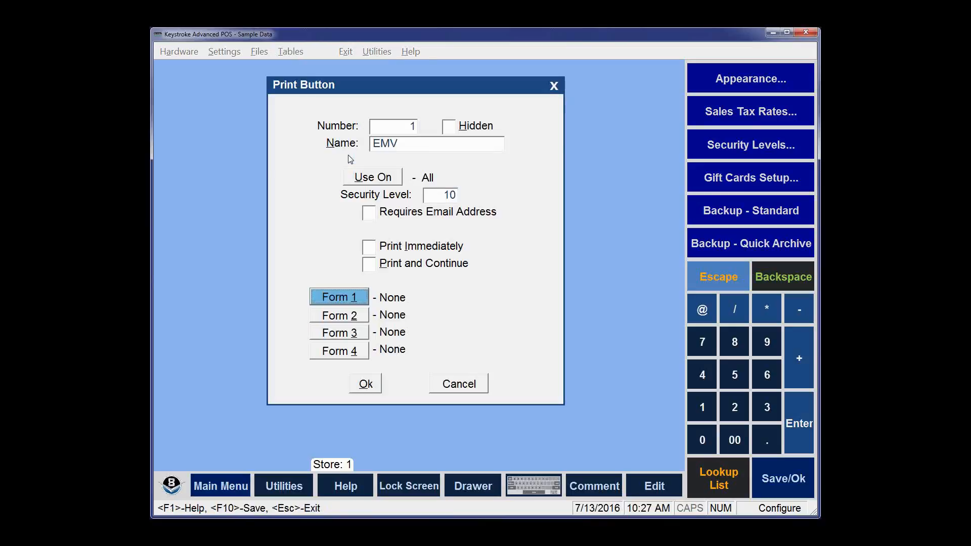
Step: Close the EMV print button settings unchanged and leave the payments print-button list
click(410, 146)
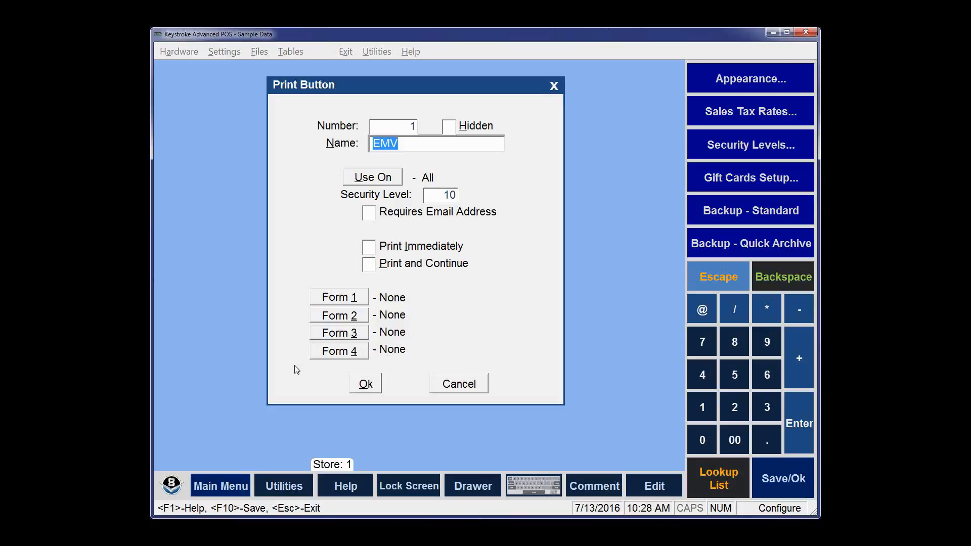
click(367, 385)
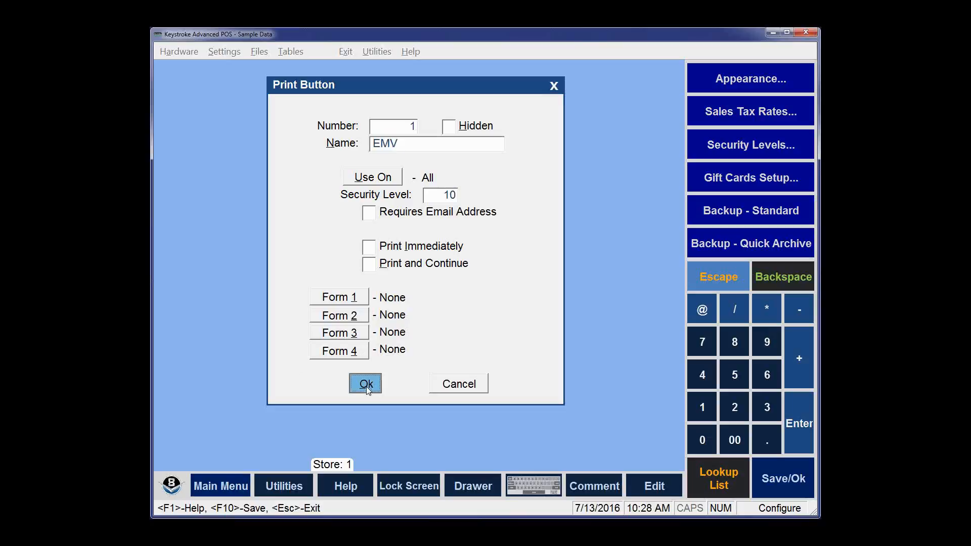
key(Escape)
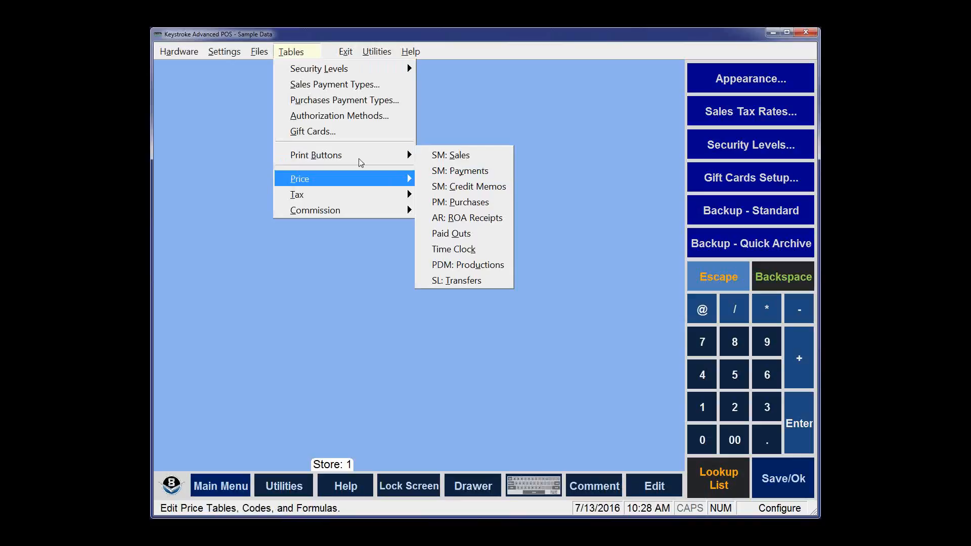
Step: Open the SM: Sales print buttons and select 1: Credit Card Receipt
mouse_move(370, 157)
click(462, 156)
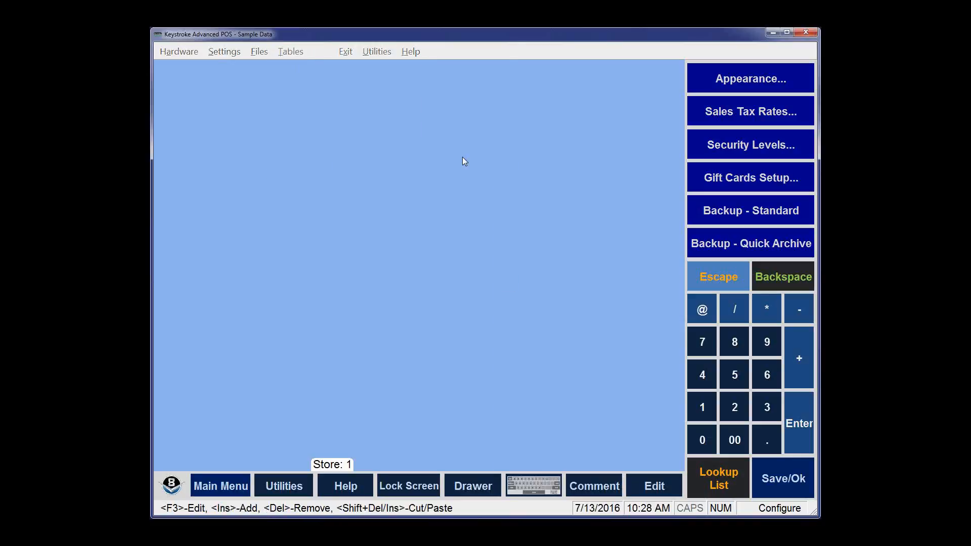
click(387, 158)
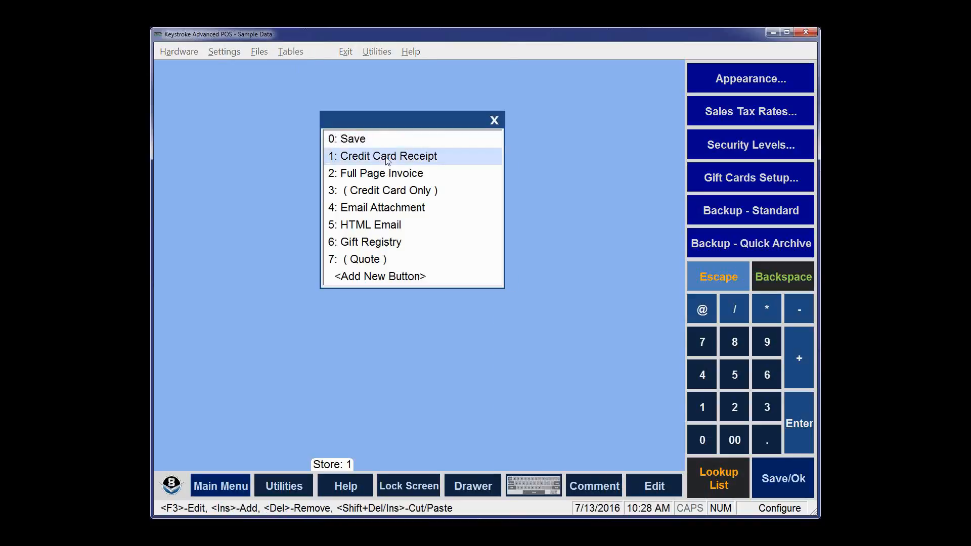